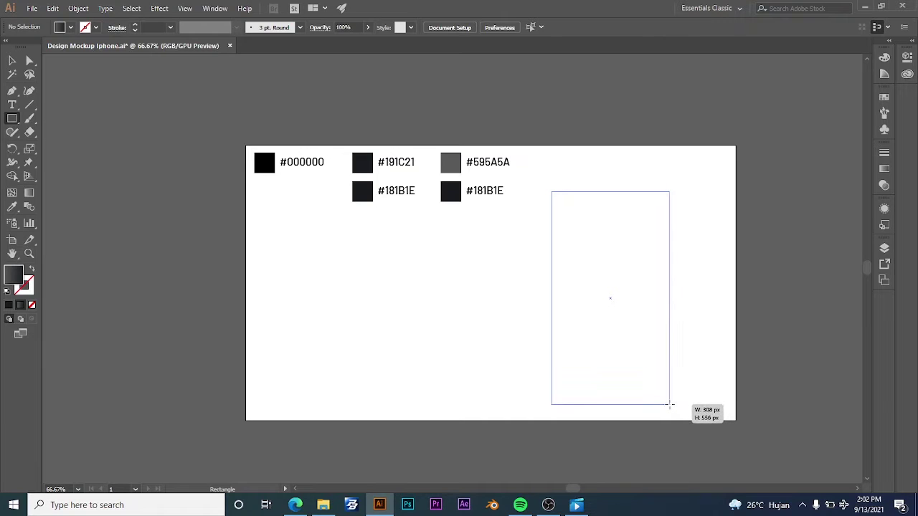
# Fill the 308 x 556 px rectangle with the solid black sampled from the #000000 swatch.
pyautogui.click(11, 61)
pyautogui.click(593, 253)
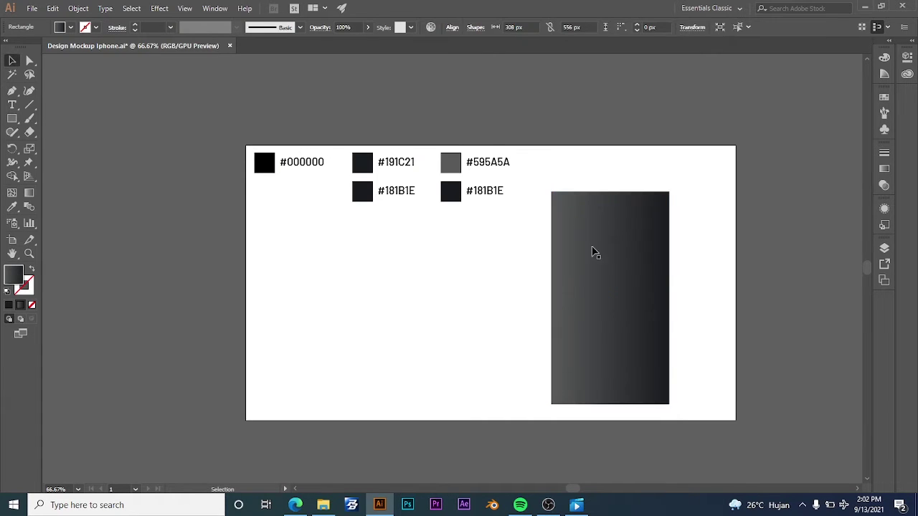
pyautogui.click(11, 207)
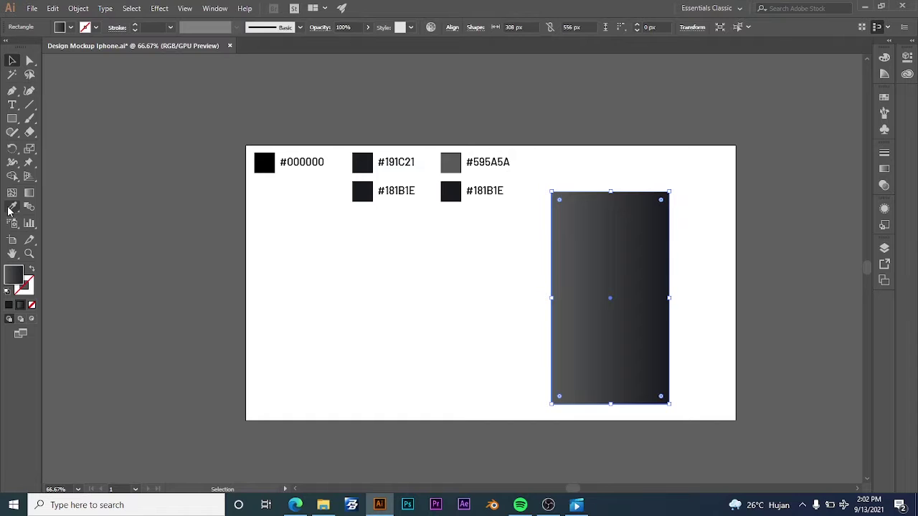
pyautogui.click(264, 162)
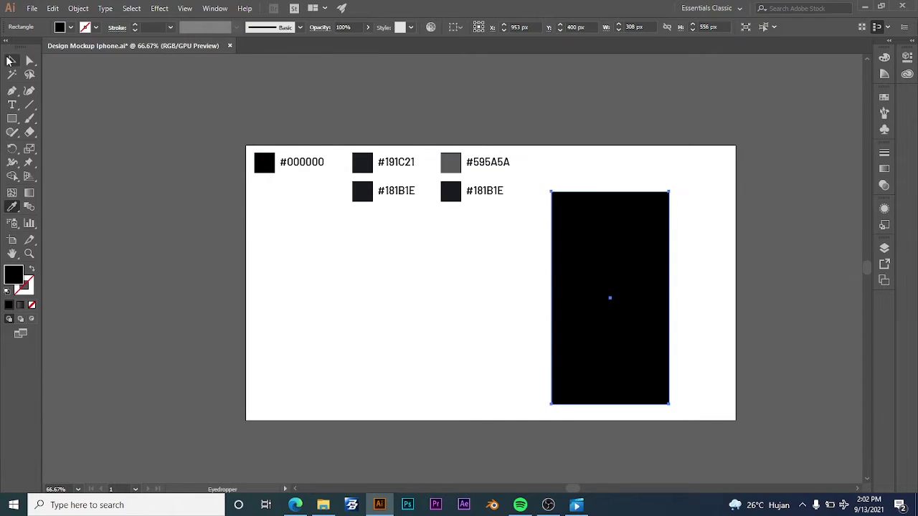
pyautogui.click(10, 61)
pyautogui.click(666, 126)
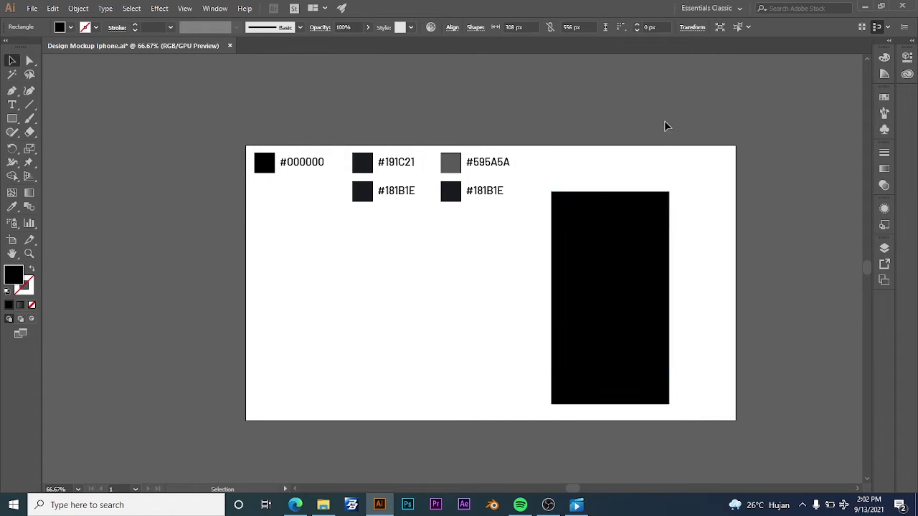
# Round all four corners of the large black rectangle to a radius of about 30 px.
pyautogui.click(594, 221)
pyautogui.click(584, 162)
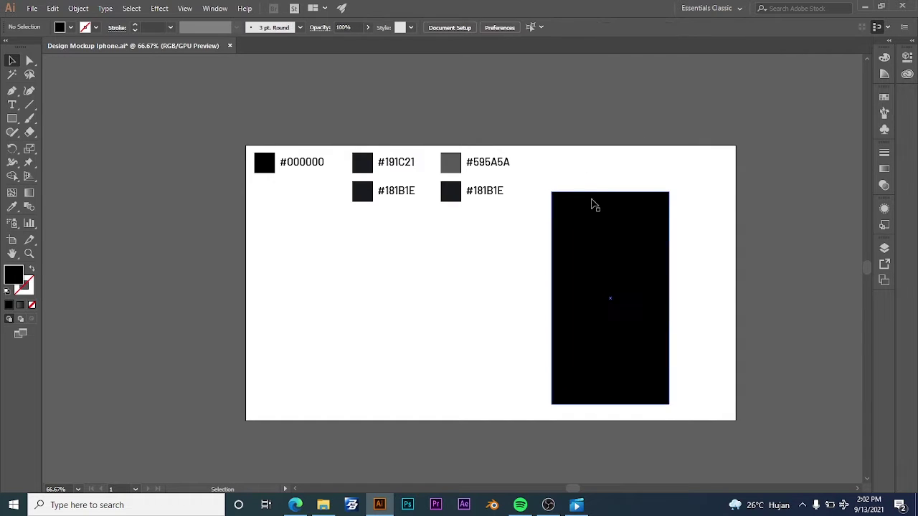
pyautogui.click(580, 208)
pyautogui.moveTo(559, 199); pyautogui.dragTo(564, 206)
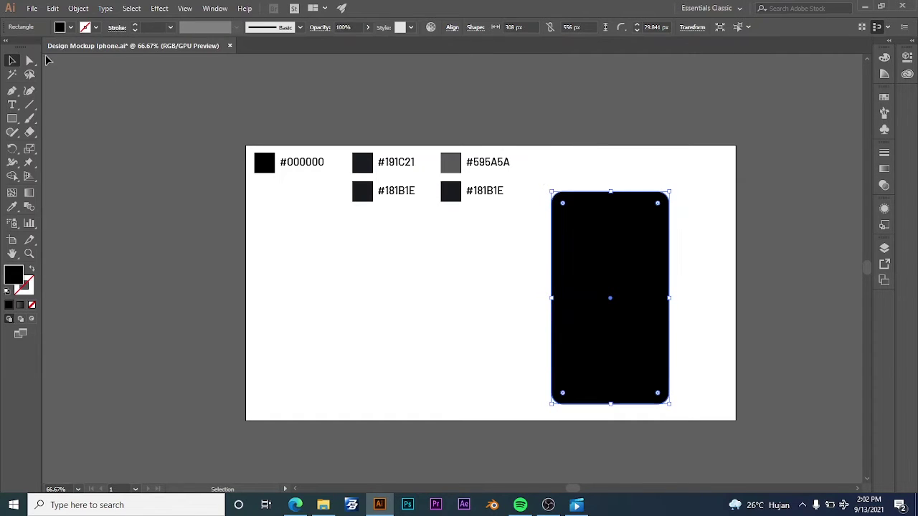
pyautogui.click(365, 97)
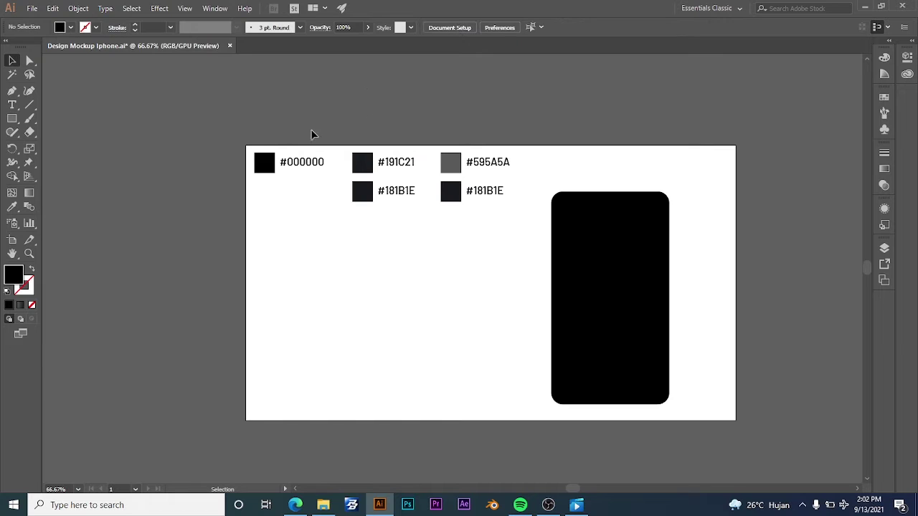
# Draw a rectangle about 129 x 53 px across the phone body's upper edge and center both shapes horizontally on each other.
pyautogui.press('m')
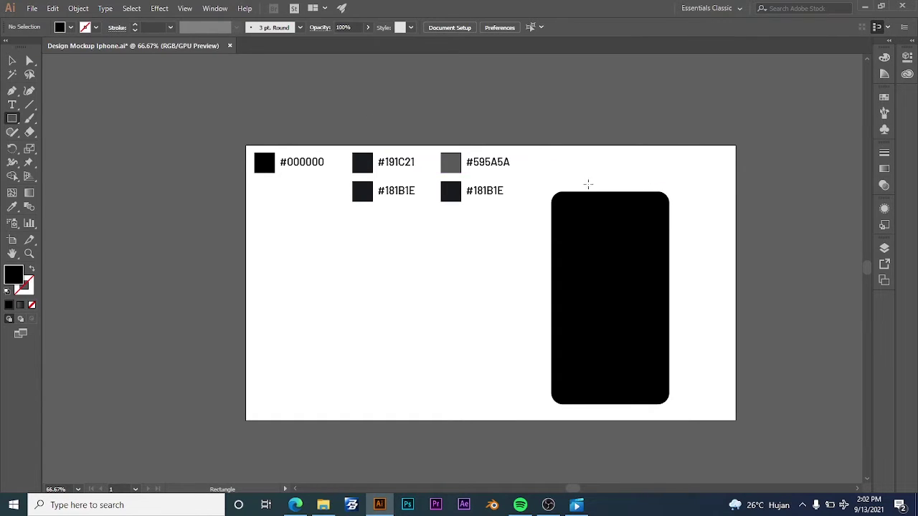
pyautogui.moveTo(585, 182); pyautogui.dragTo(635, 203)
pyautogui.click(13, 60)
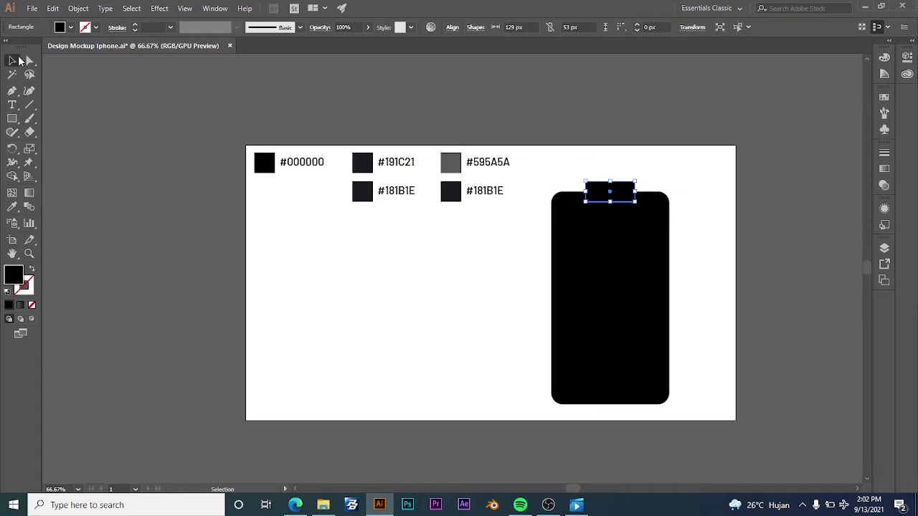
pyautogui.moveTo(591, 152); pyautogui.dragTo(635, 272)
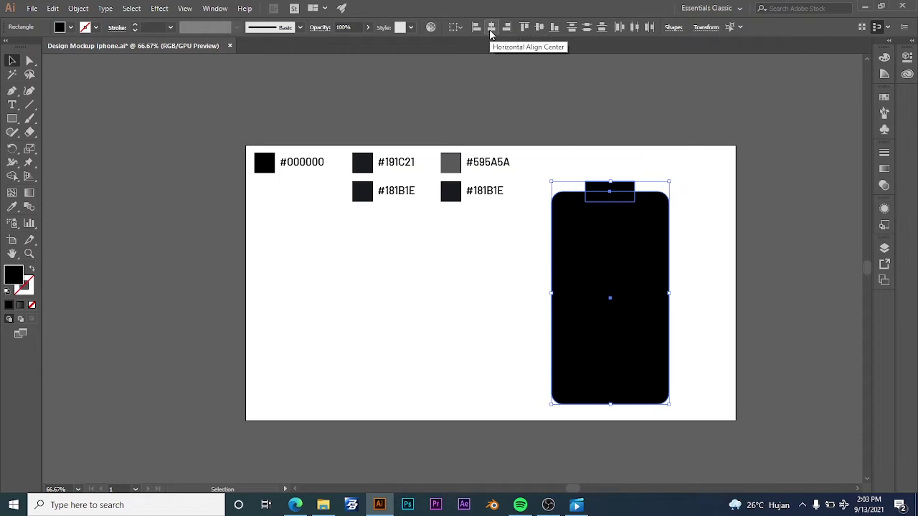
pyautogui.click(491, 33)
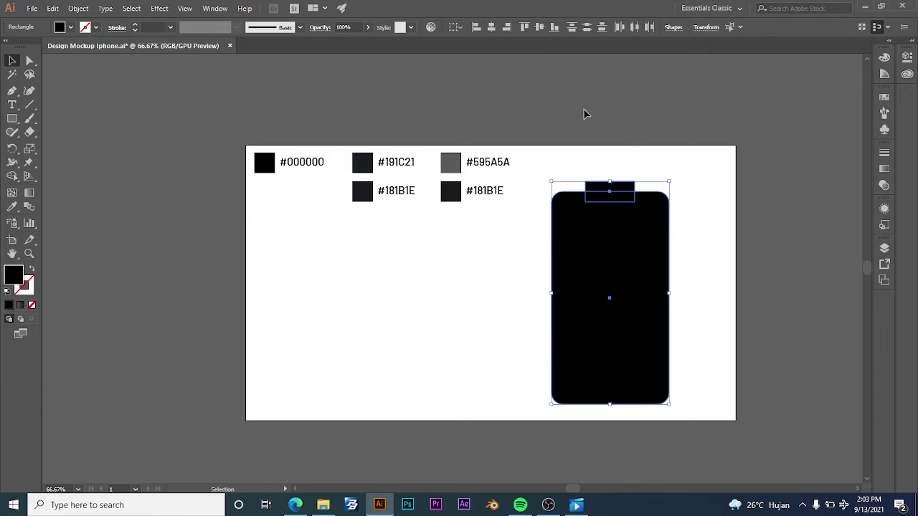
pyautogui.click(641, 151)
# Round the corners of the small rectangle on the phone body's upper edge to about 18 px.
pyautogui.press('a')
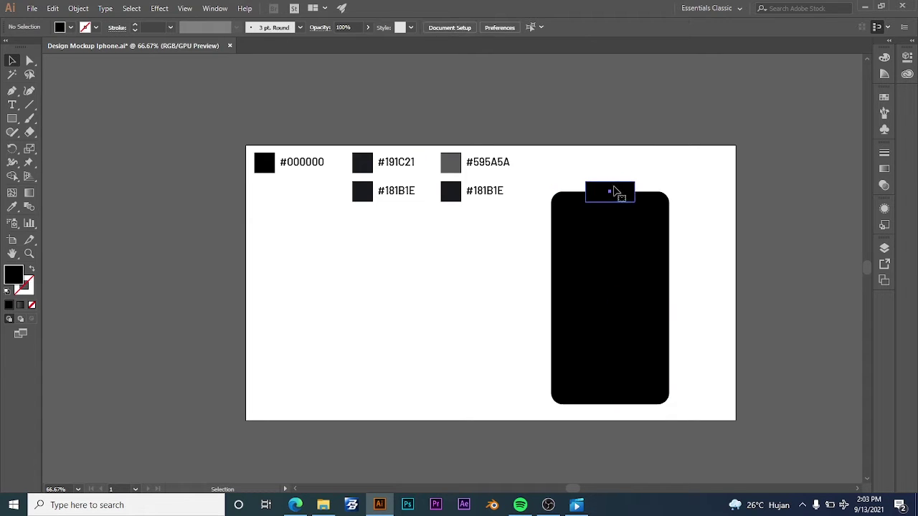
pyautogui.click(610, 192)
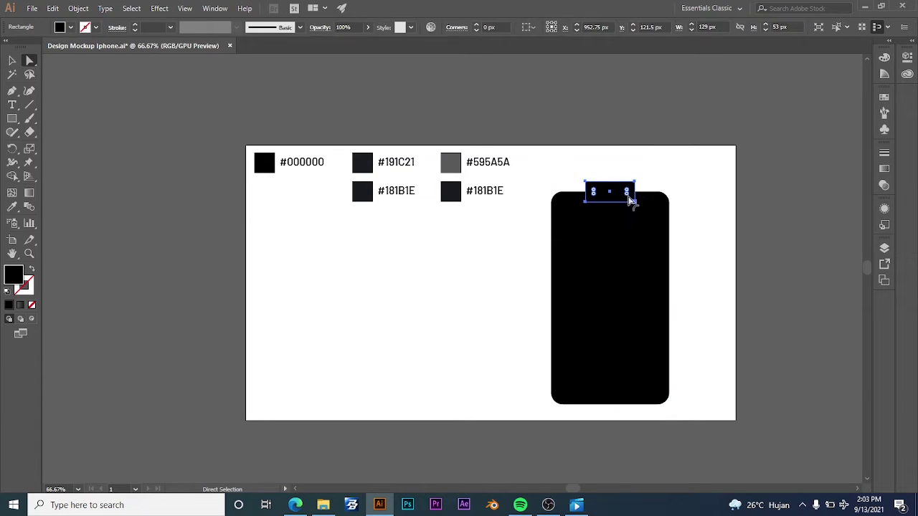
pyautogui.moveTo(629, 197); pyautogui.dragTo(630, 197)
pyautogui.click(624, 157)
# Cut a notch out of the phone body by removing the small rounded rectangle with the Shape Builder.
pyautogui.moveTo(579, 168); pyautogui.dragTo(625, 268)
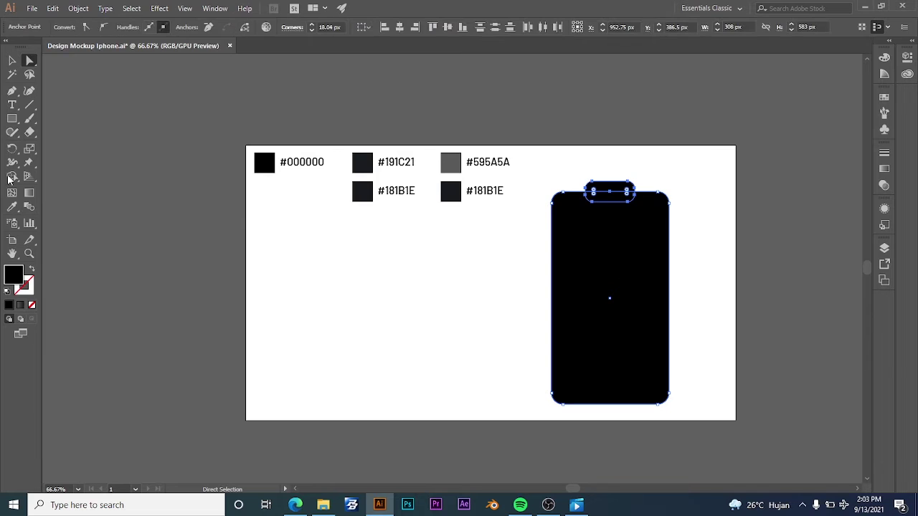
pyautogui.click(11, 178)
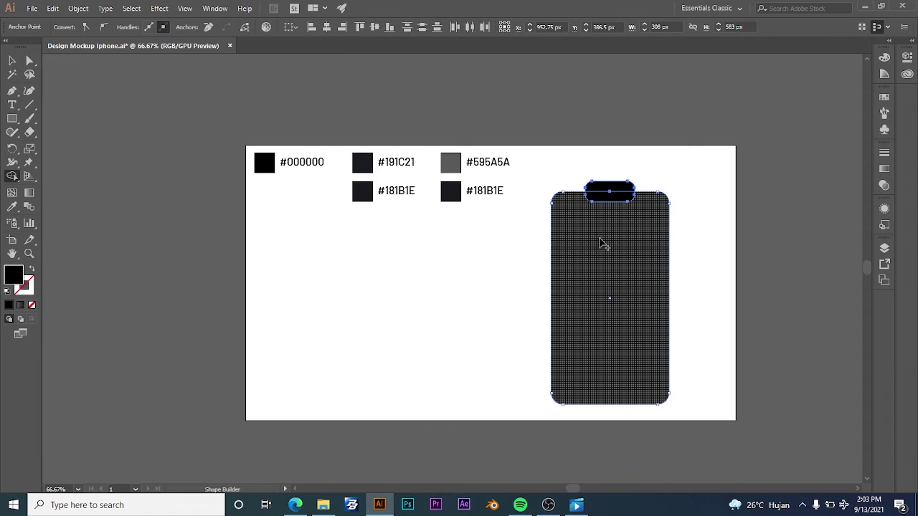
pyautogui.keyDown('alt'); pyautogui.click(619, 199); pyautogui.keyUp('alt')
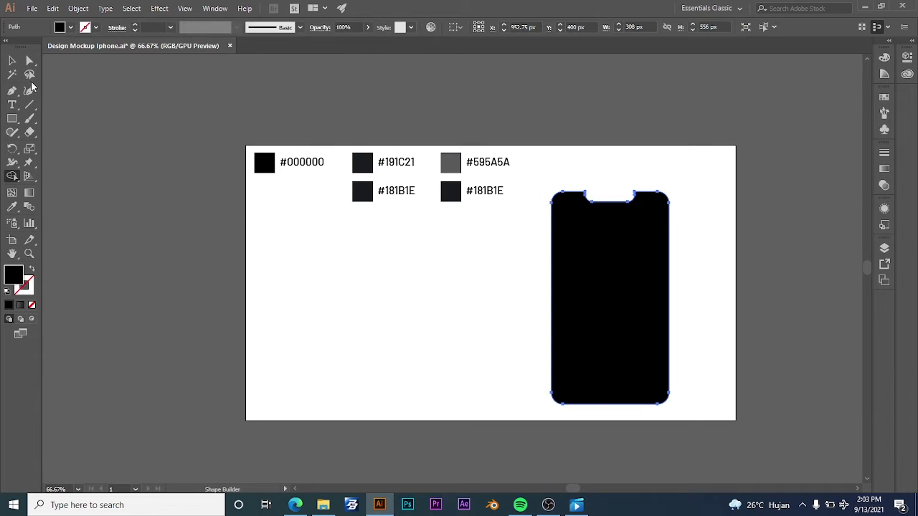
pyautogui.click(13, 61)
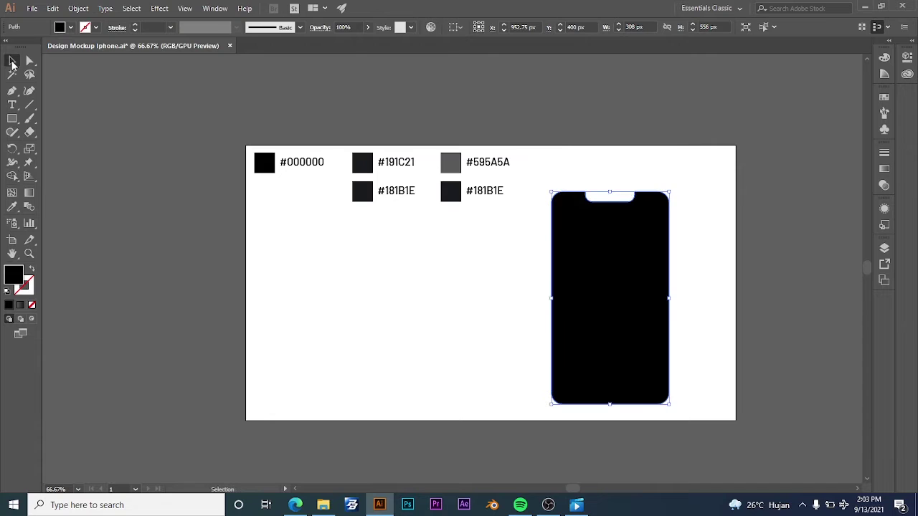
pyautogui.click(585, 157)
# Draw a rectangle about 269 x 485 px below the #000000 swatch and give it a linear gradient fill.
pyautogui.moveTo(617, 164); pyautogui.dragTo(576, 156)
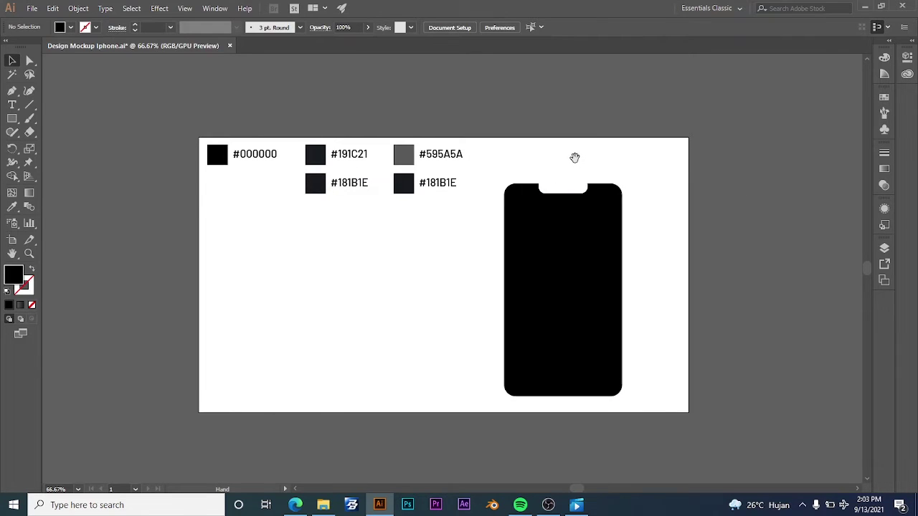
pyautogui.click(13, 119)
pyautogui.moveTo(223, 215); pyautogui.dragTo(326, 399)
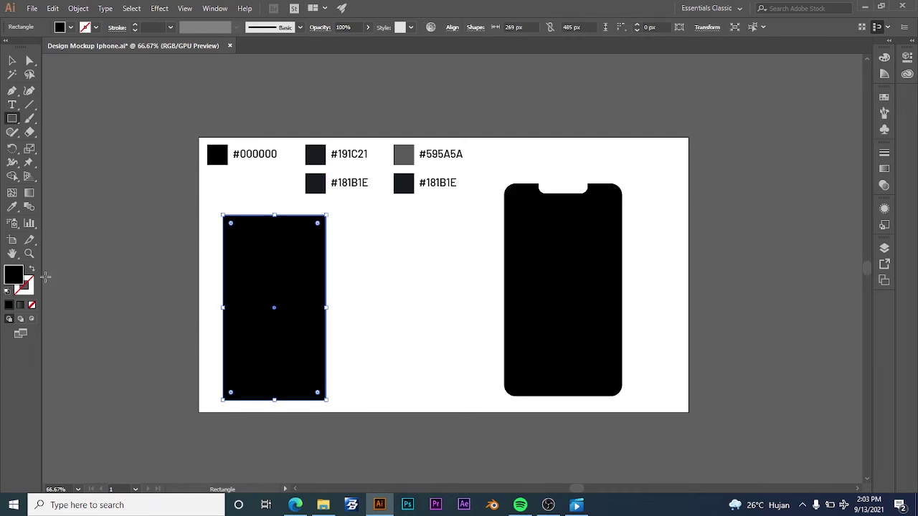
pyautogui.click(12, 61)
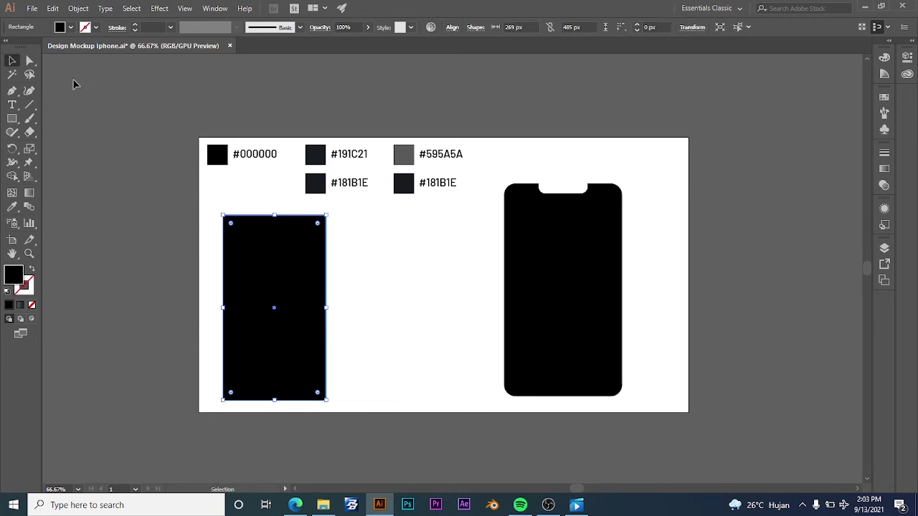
pyautogui.click(105, 140)
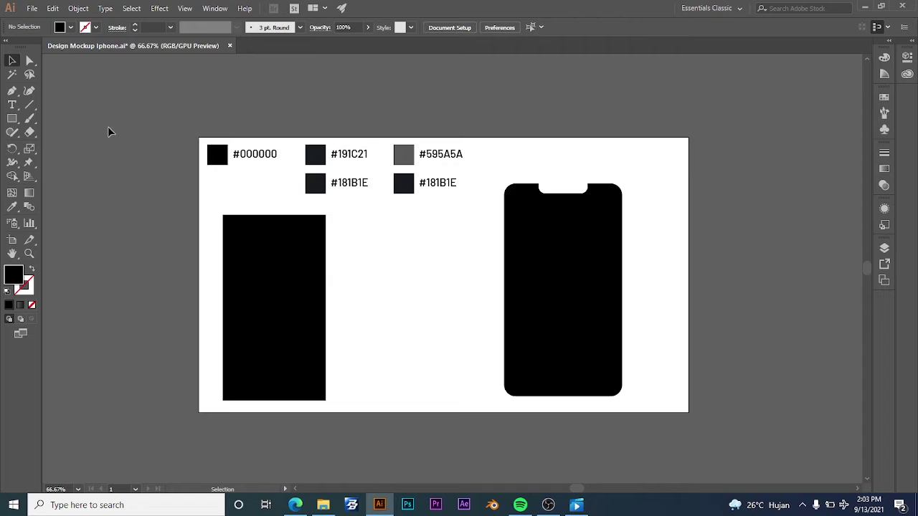
pyautogui.click(227, 361)
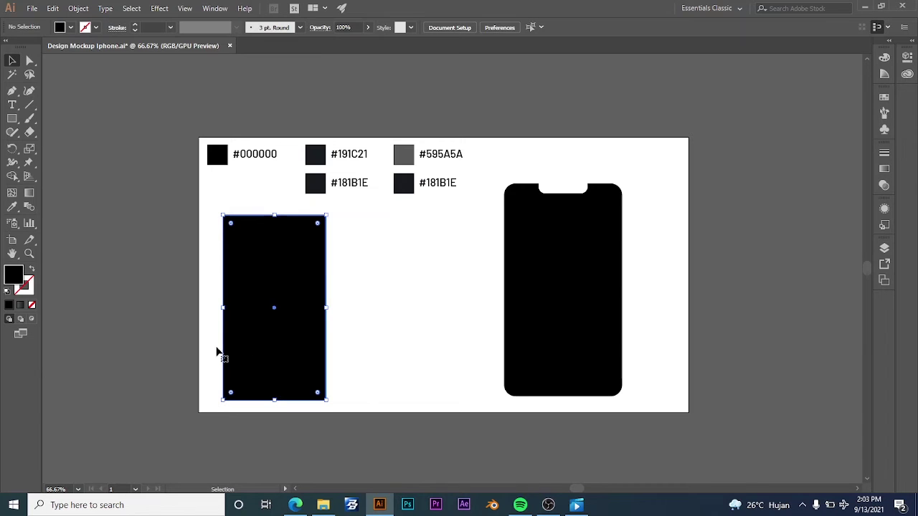
pyautogui.click(20, 304)
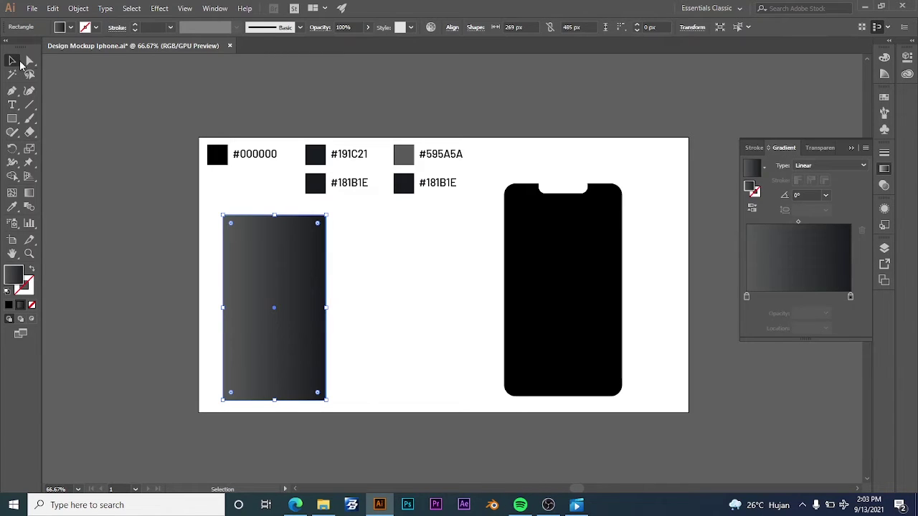
# Set the starting color stop of the new rectangle's gradient to #191C21, copied from the swatch label.
pyautogui.doubleClick(349, 155)
pyautogui.hotkey('ctrl', 'c')
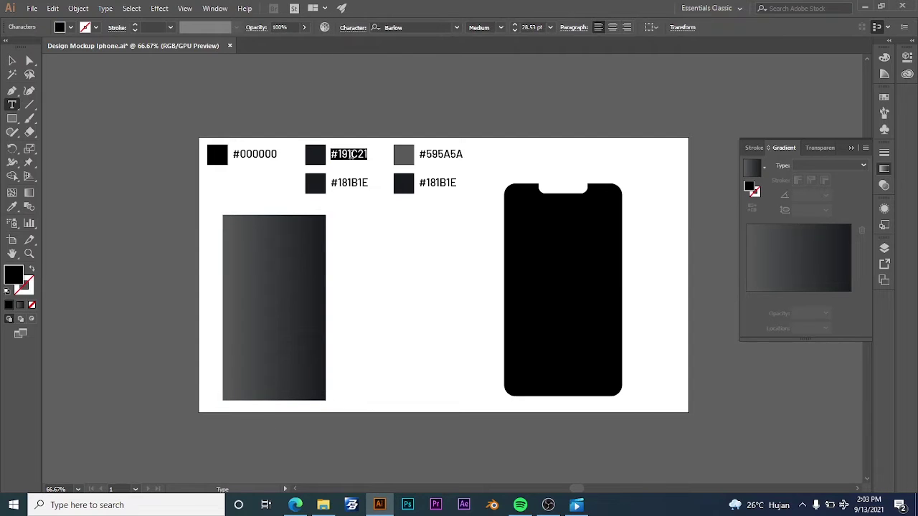
pyautogui.click(12, 60)
pyautogui.click(294, 313)
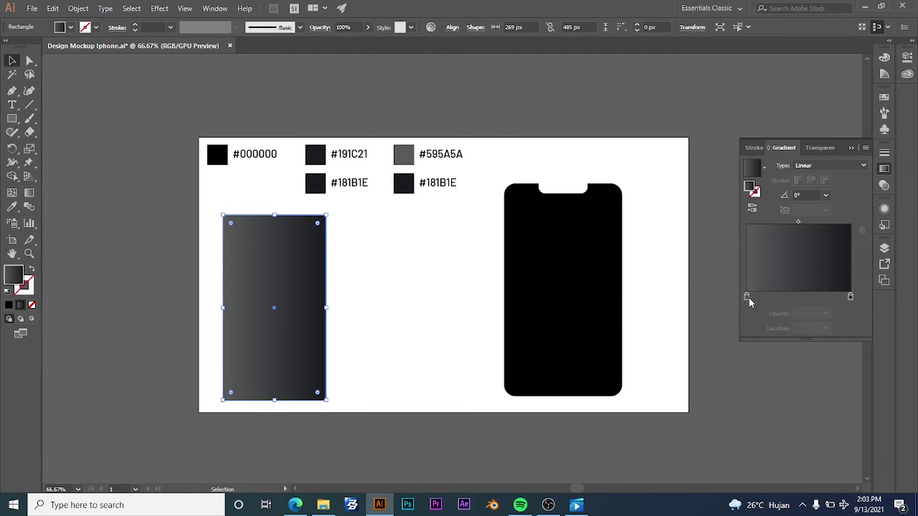
pyautogui.doubleClick(748, 297)
pyautogui.click(817, 397)
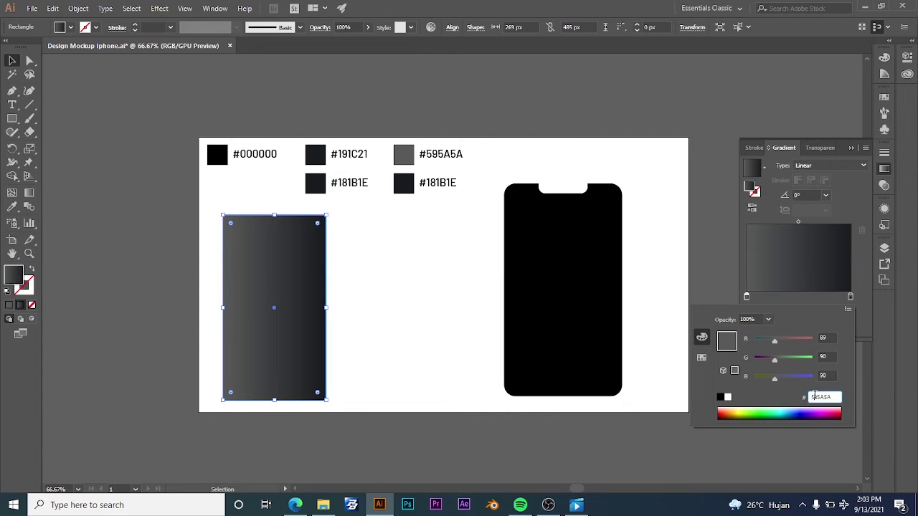
pyautogui.hotkey('ctrl', 'v')
pyautogui.press('Return')
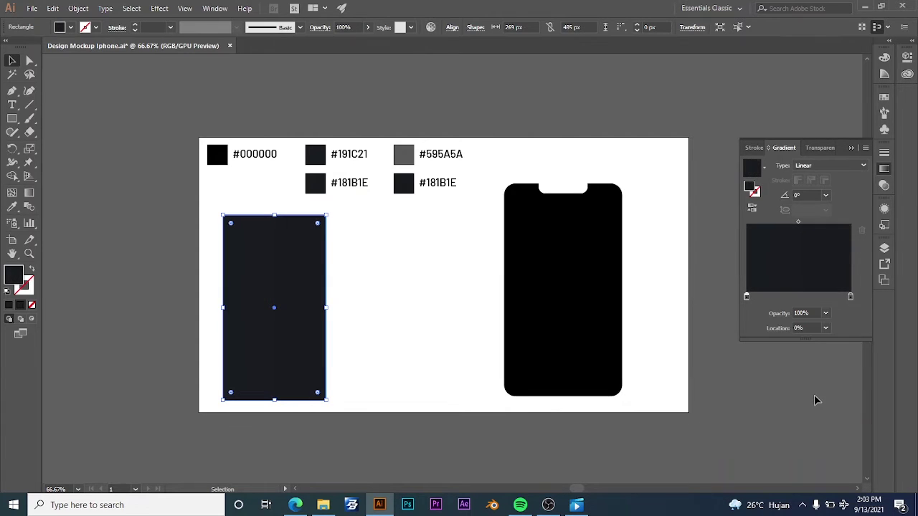
# Set the ending color stop of the rectangle's gradient to #181B1E, copied from the label under #191C21.
pyautogui.click(315, 182)
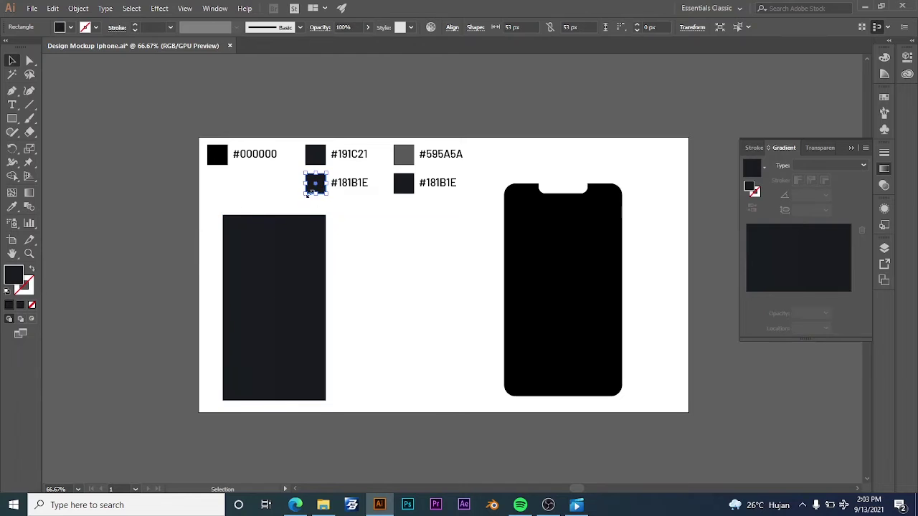
pyautogui.click(348, 185)
pyautogui.doubleClick(350, 185)
pyautogui.hotkey('ctrl', 'c')
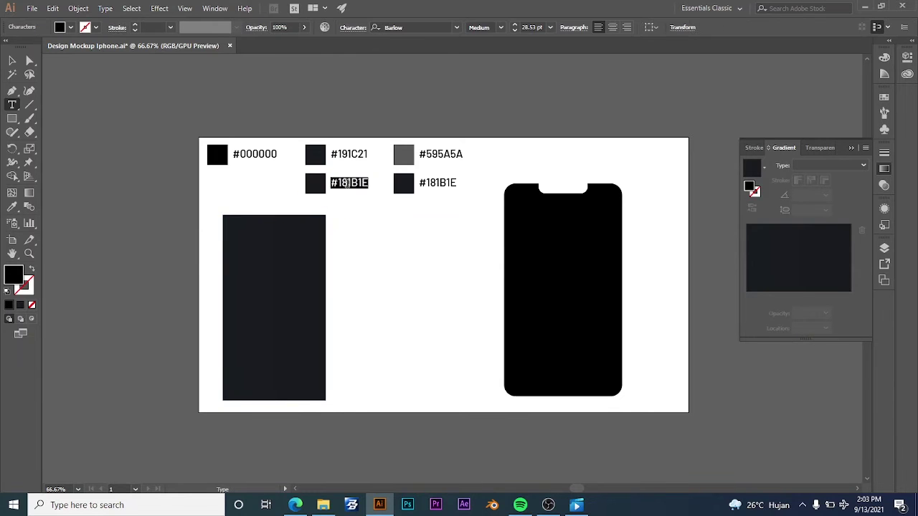
pyautogui.press('Escape')
pyautogui.click(312, 243)
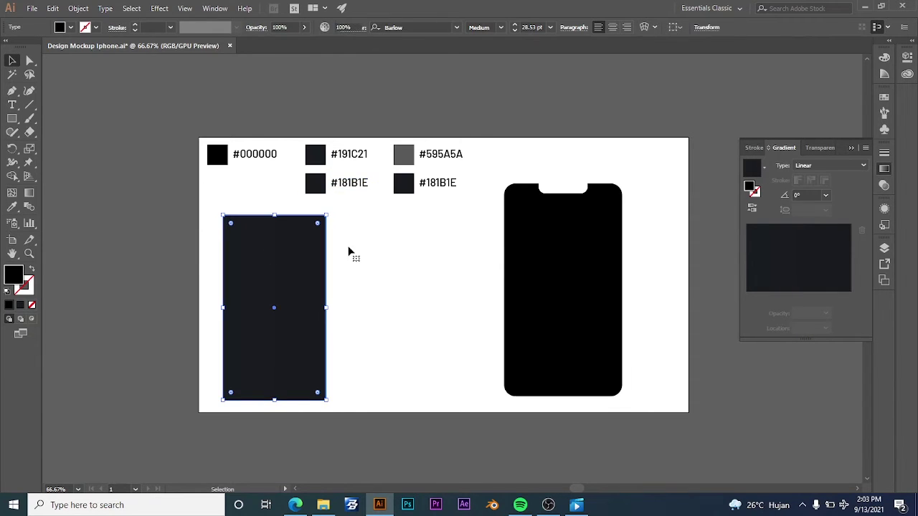
pyautogui.doubleClick(851, 297)
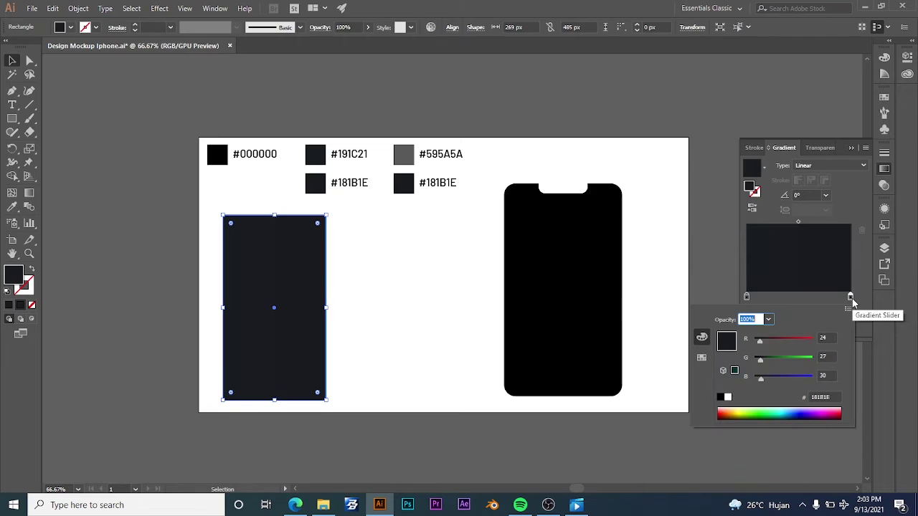
pyautogui.click(824, 397)
pyautogui.hotkey('ctrl', 'v')
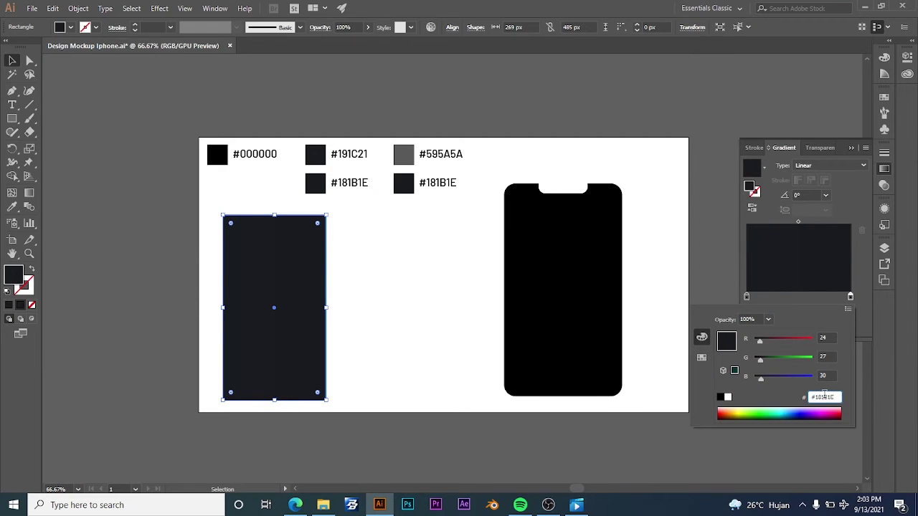
pyautogui.press('Return')
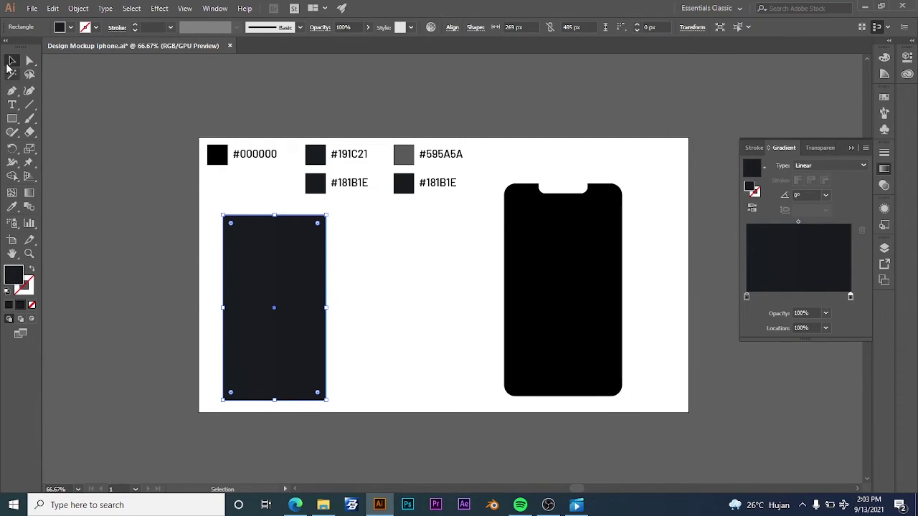
# Move the dark gradient rectangle onto the black notched screen and send it to the back.
pyautogui.moveTo(321, 285); pyautogui.dragTo(527, 247)
pyautogui.rightClick(486, 212)
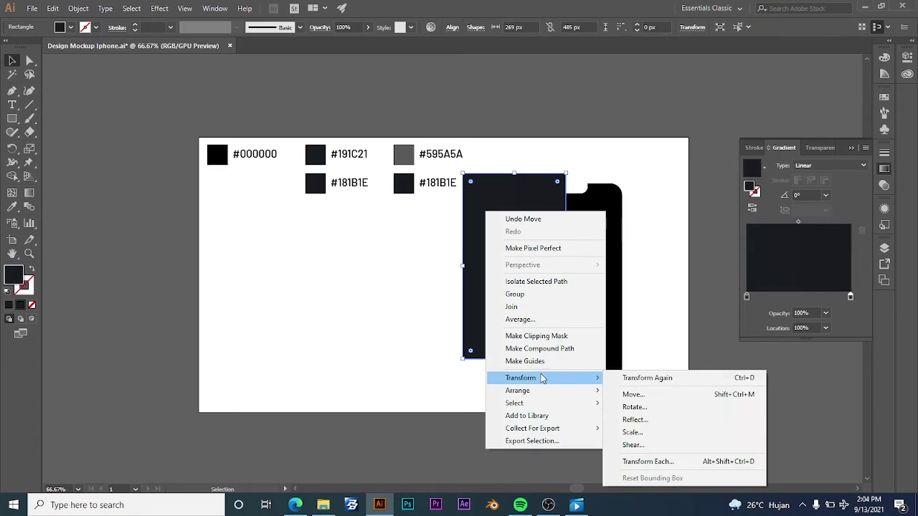
pyautogui.moveTo(581, 396)
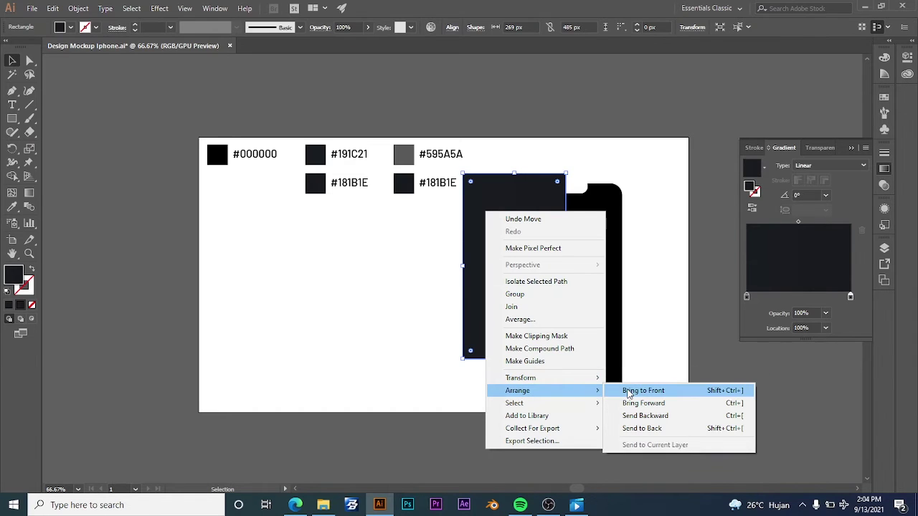
pyautogui.click(629, 429)
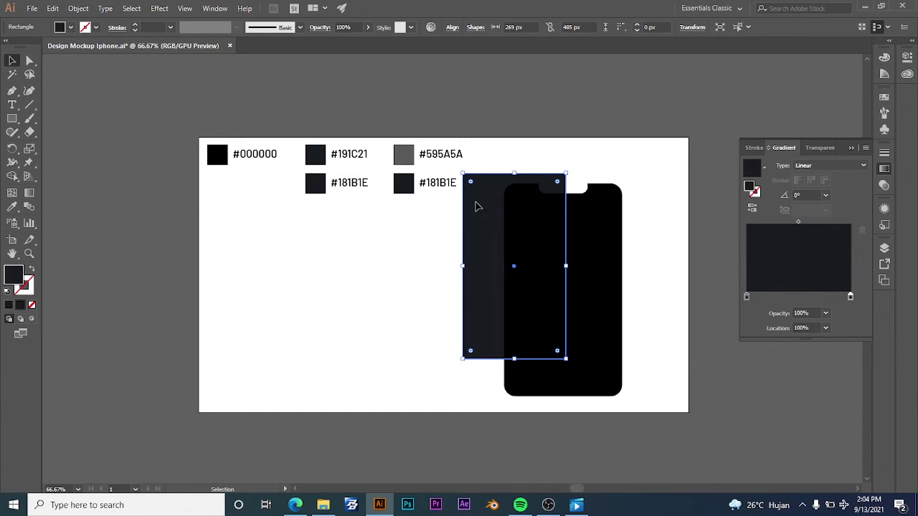
# Position the gradient rectangle around the black screen and resize it to about 337 x 585 px, leaving an even border.
pyautogui.moveTo(476, 206); pyautogui.dragTo(513, 212)
pyautogui.moveTo(604, 272); pyautogui.dragTo(629, 275)
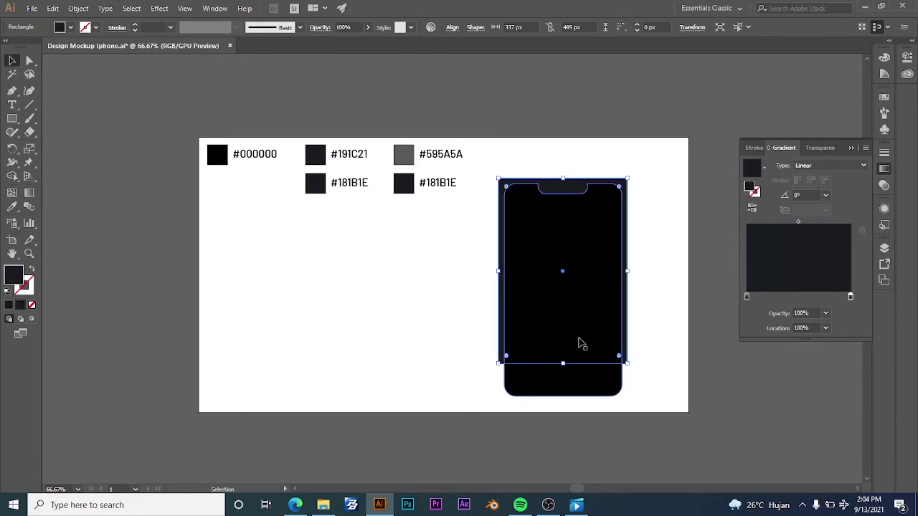
pyautogui.moveTo(563, 363); pyautogui.dragTo(566, 404)
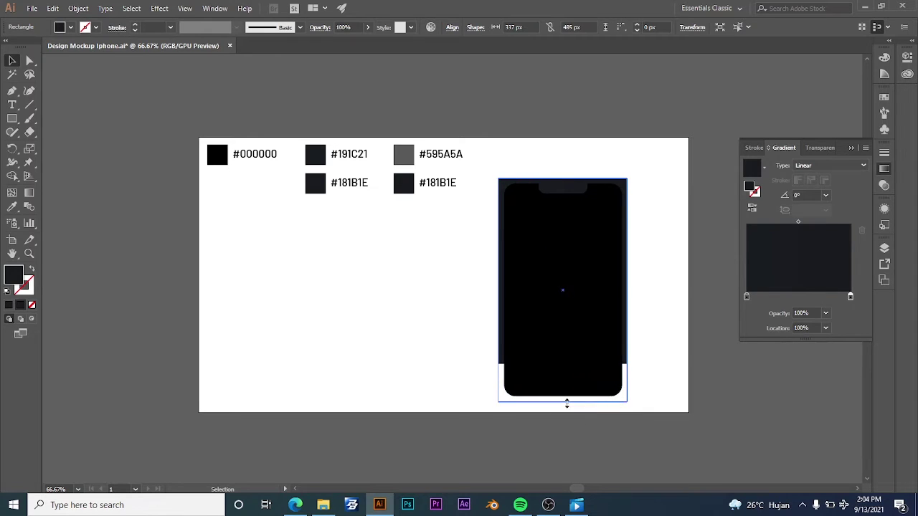
# Round the corners of the gradient rectangle behind the screen to a radius of about 40 px.
pyautogui.moveTo(508, 191); pyautogui.dragTo(512, 201)
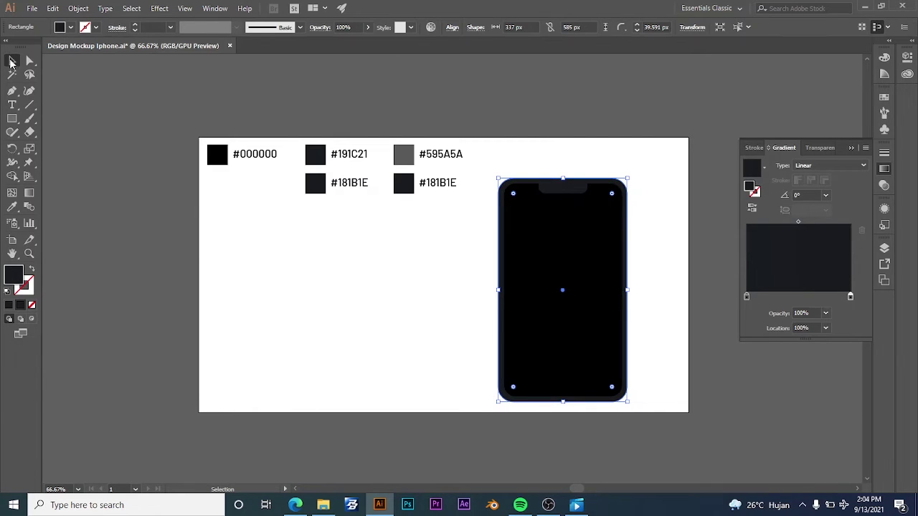
pyautogui.click(11, 62)
pyautogui.click(243, 90)
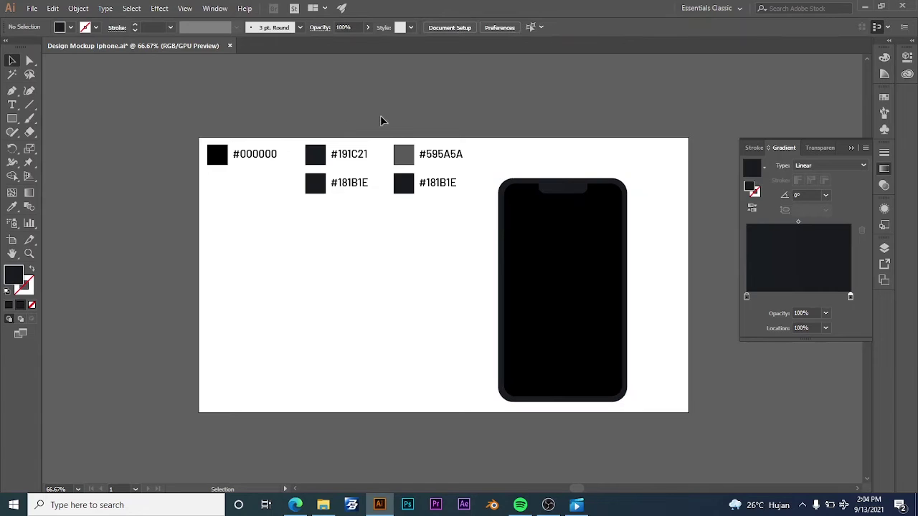
# Draw another rectangle about 283 x 545 px in the empty area below the #000000 swatch.
pyautogui.press('m')
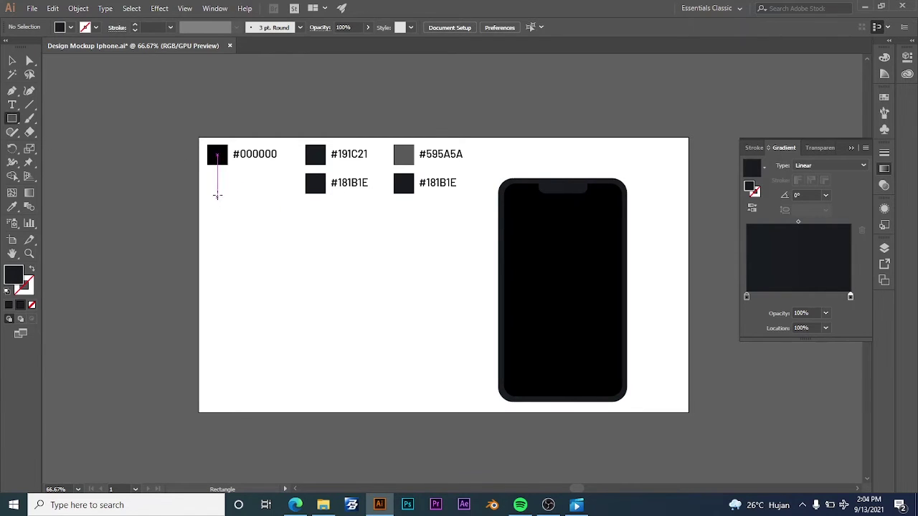
pyautogui.moveTo(218, 194); pyautogui.dragTo(326, 403)
pyautogui.click(12, 60)
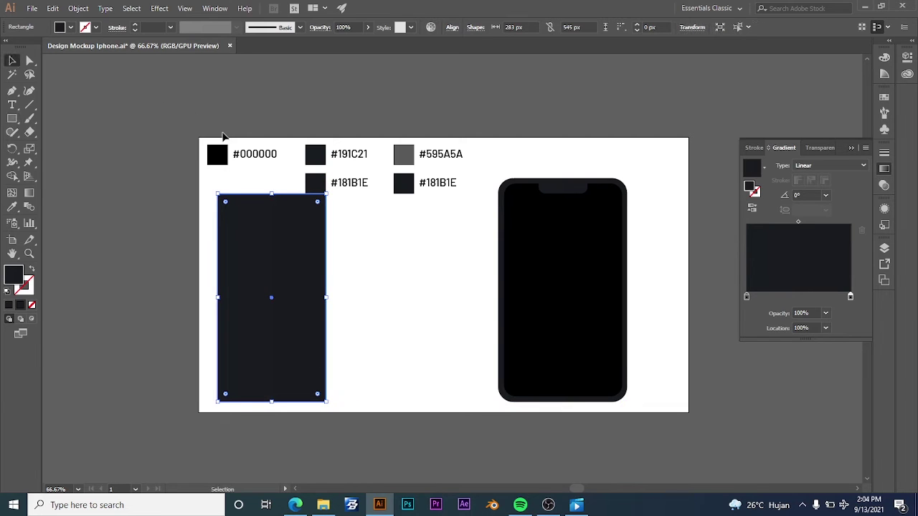
# Set the starting color stop of the new rectangle's gradient to #595A5A, copied from the swatch label.
pyautogui.click(444, 153)
pyautogui.doubleClick(445, 155)
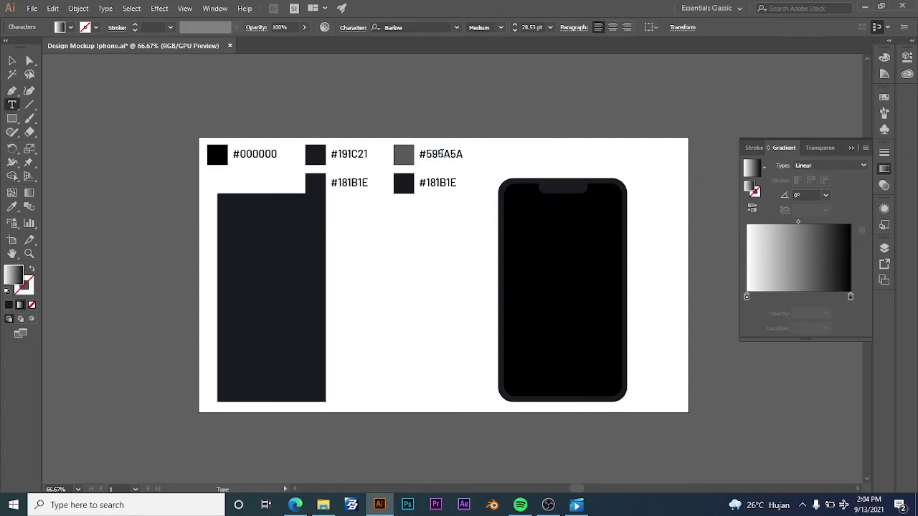
pyautogui.doubleClick(445, 155)
pyautogui.hotkey('ctrl', 'c')
pyautogui.click(11, 62)
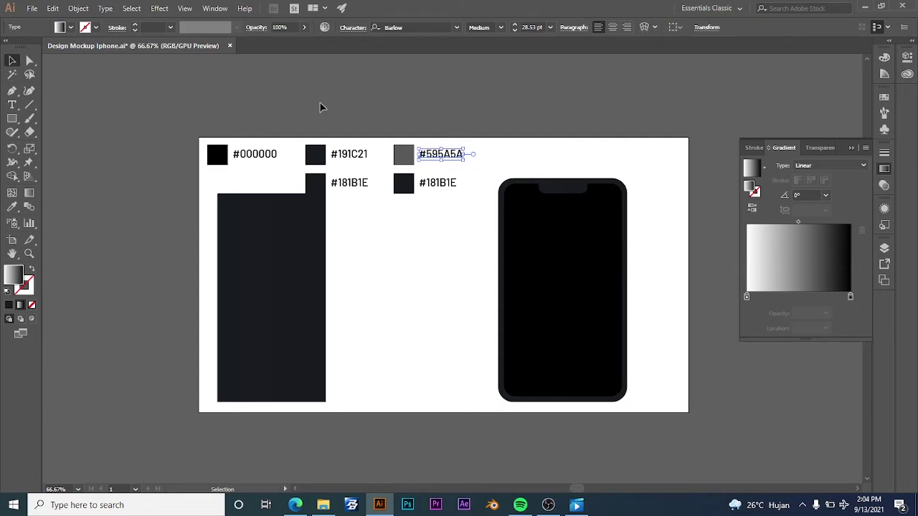
pyautogui.click(318, 107)
pyautogui.click(286, 260)
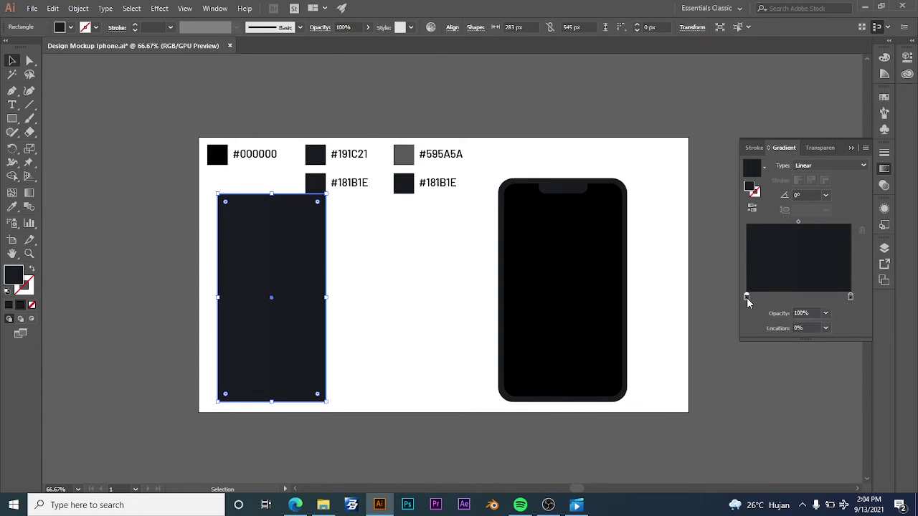
pyautogui.doubleClick(747, 296)
pyautogui.click(820, 396)
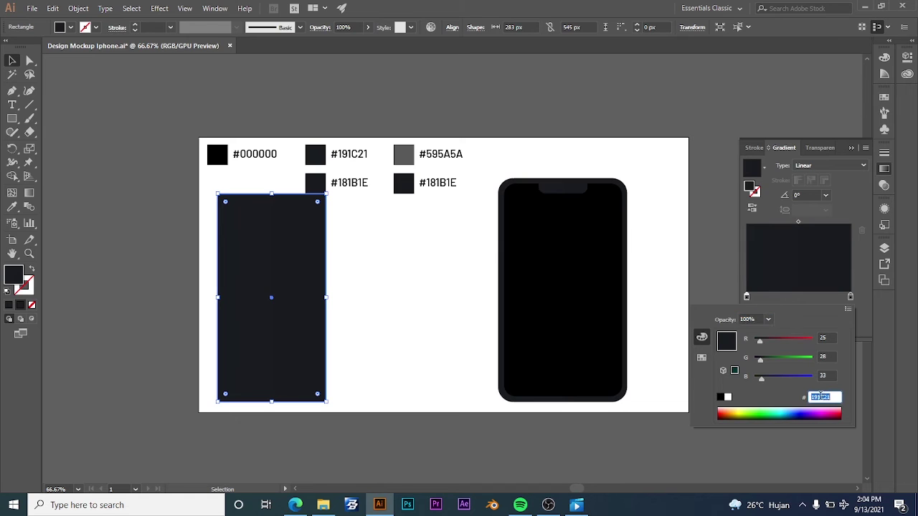
pyautogui.hotkey('ctrl', 'v')
pyautogui.press('Return')
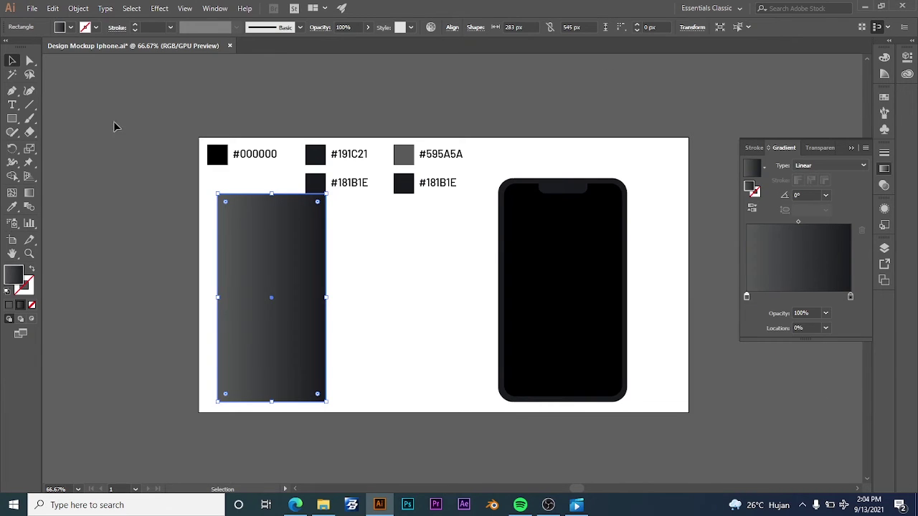
# Set the ending color stop of the rectangle's gradient to #181B1E, copied from the label under #595A5A.
pyautogui.doubleClick(447, 185)
pyautogui.hotkey('ctrl', 'c')
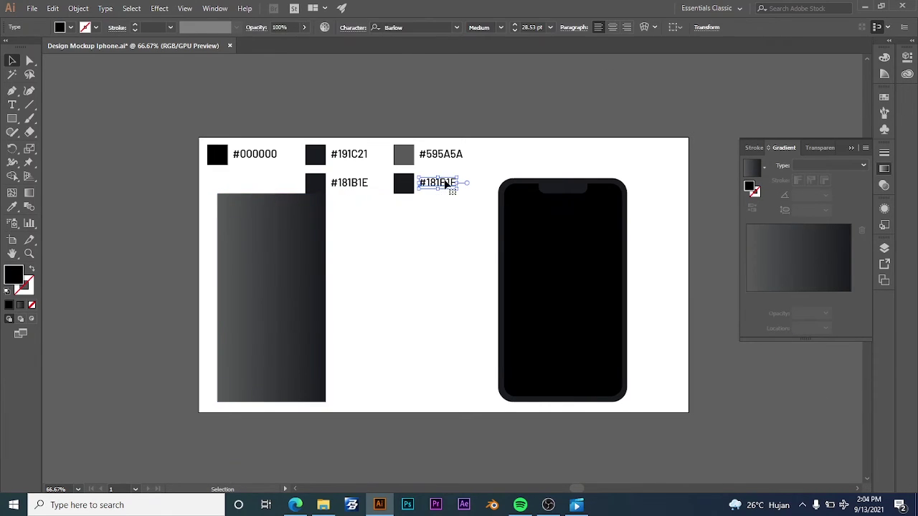
pyautogui.doubleClick(447, 186)
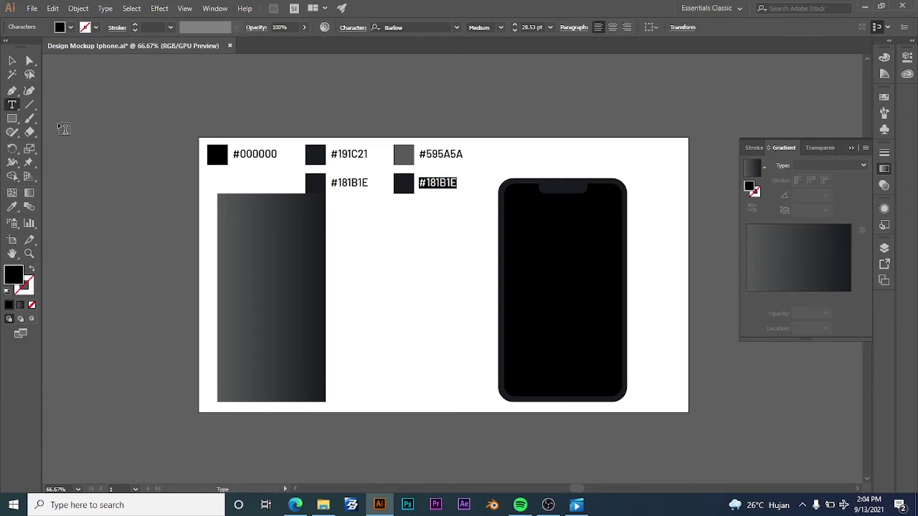
pyautogui.click(12, 61)
pyautogui.click(294, 213)
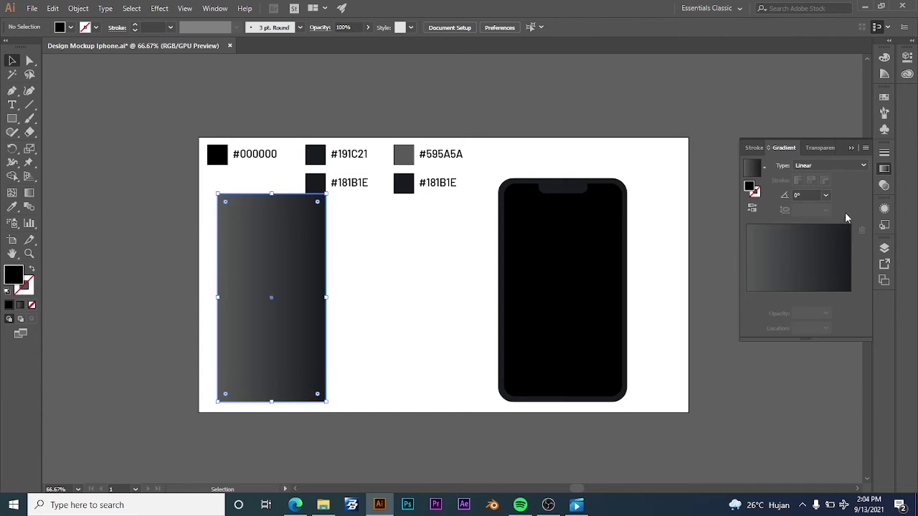
pyautogui.doubleClick(851, 297)
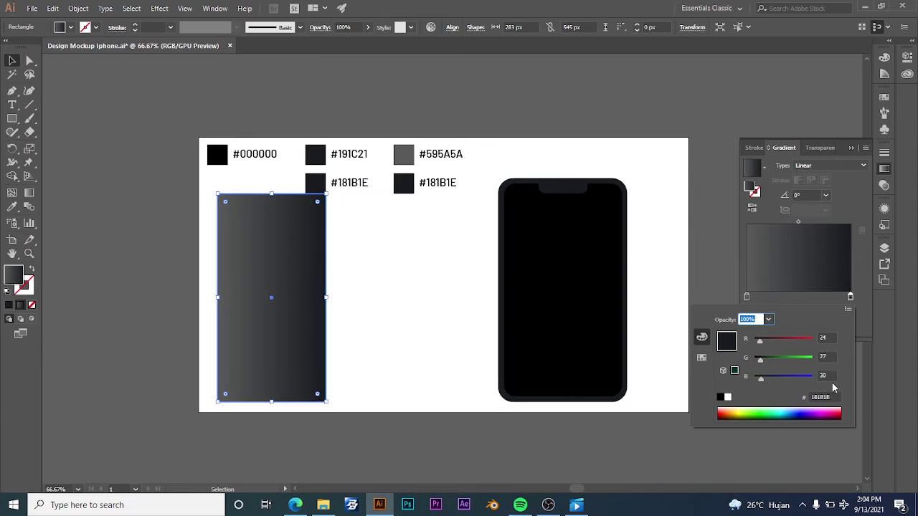
pyautogui.click(820, 398)
pyautogui.hotkey('ctrl', 'v')
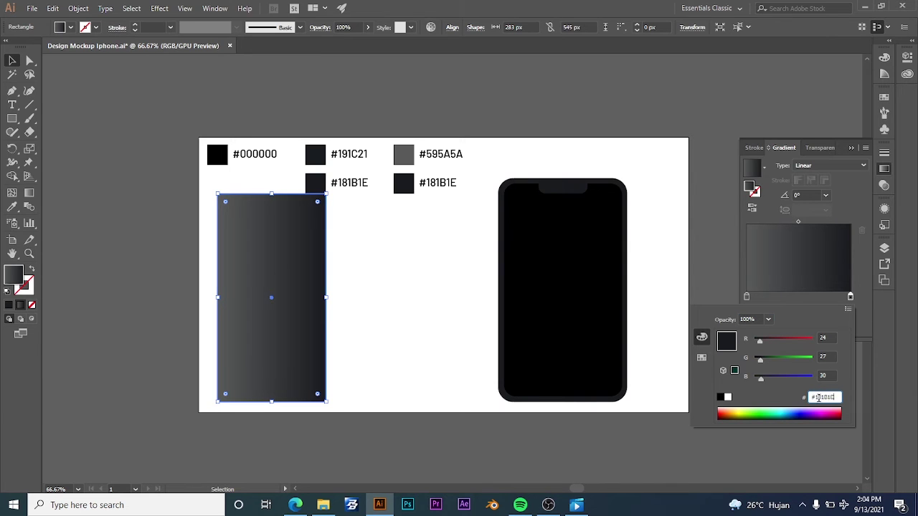
pyautogui.press('Return')
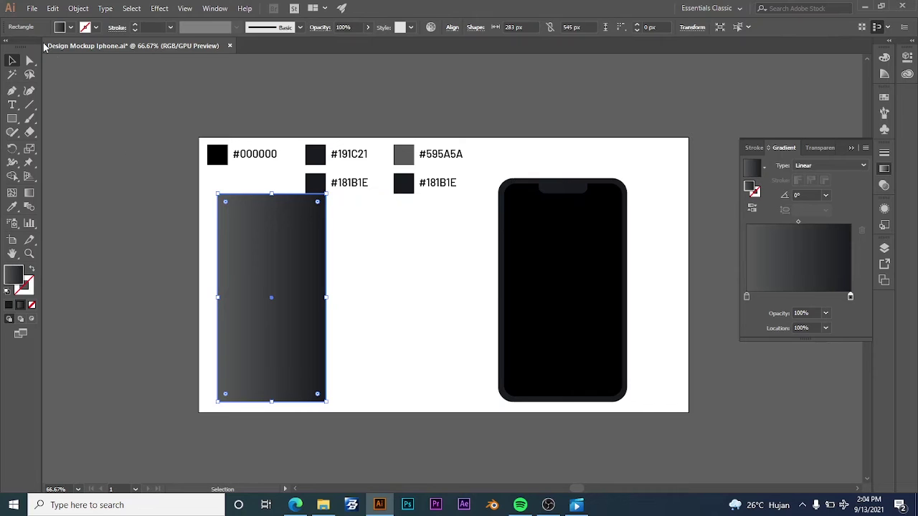
pyautogui.click(335, 222)
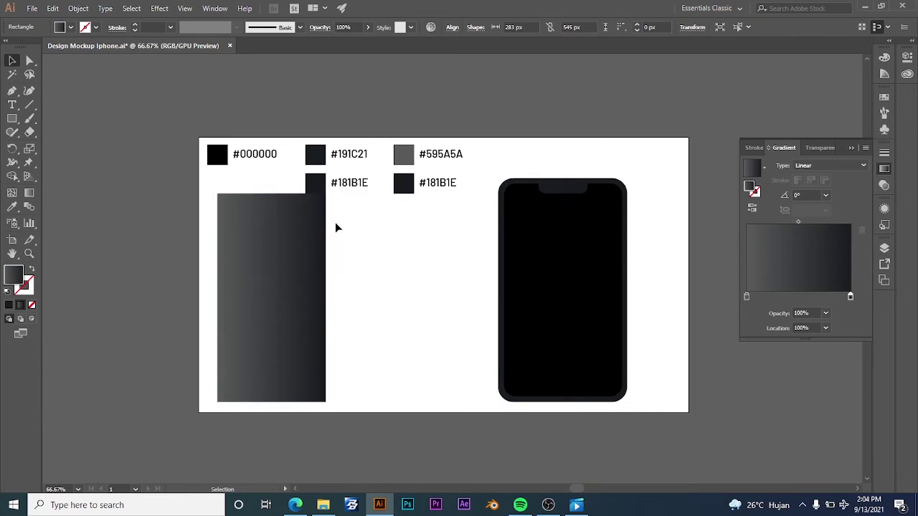
# Move the gray-to-dark gradient rectangle onto the phone and send it behind the other shapes.
pyautogui.moveTo(304, 266); pyautogui.dragTo(563, 235)
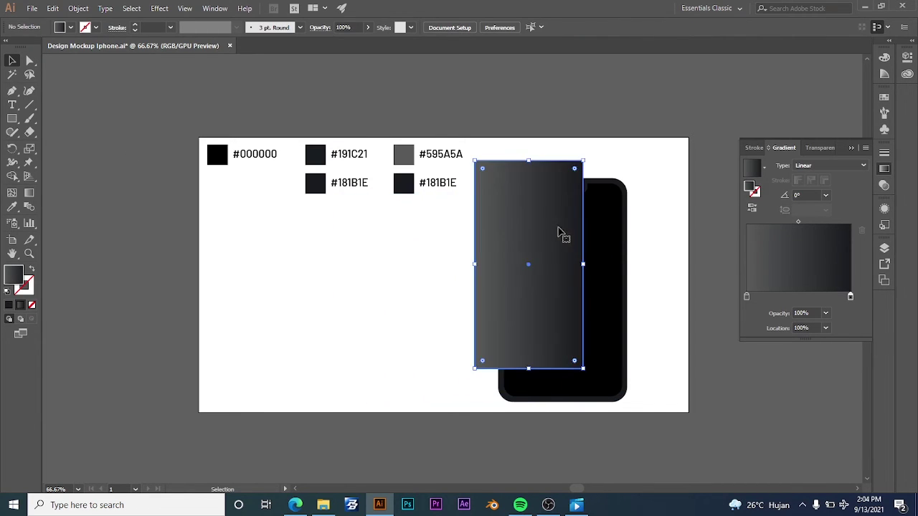
pyautogui.rightClick(526, 192)
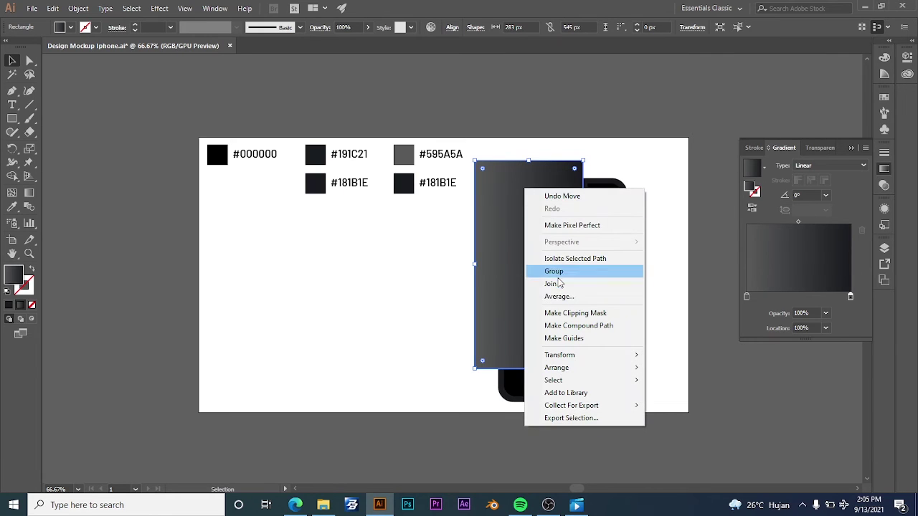
pyautogui.moveTo(561, 369)
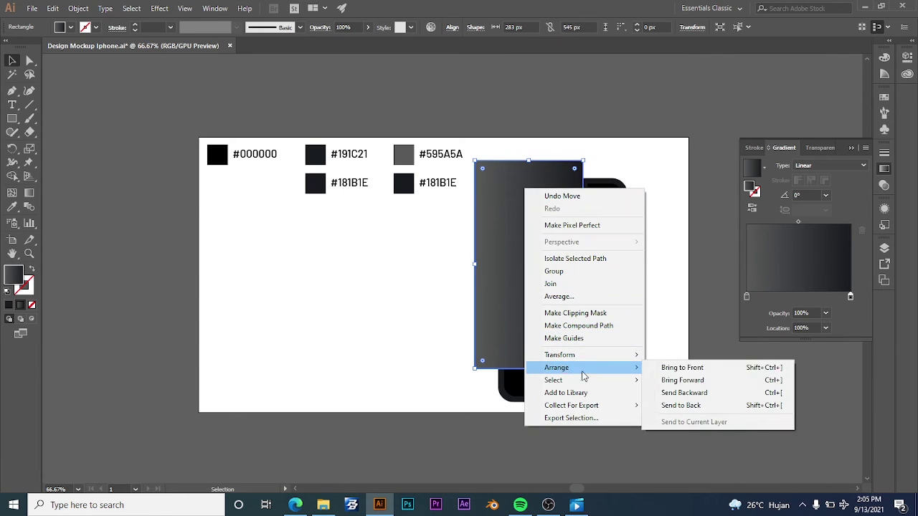
pyautogui.click(658, 406)
# Fit the rear rectangle around the phone at about 370 x 615 px and round its corners to about 50 px.
pyautogui.moveTo(485, 180); pyautogui.dragTo(514, 193)
pyautogui.moveTo(603, 278); pyautogui.dragTo(635, 281)
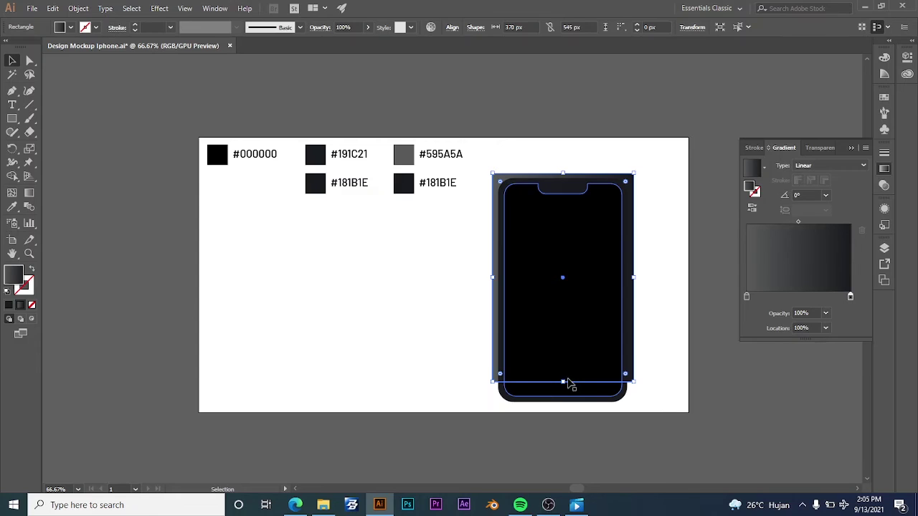
pyautogui.moveTo(563, 382); pyautogui.dragTo(566, 409)
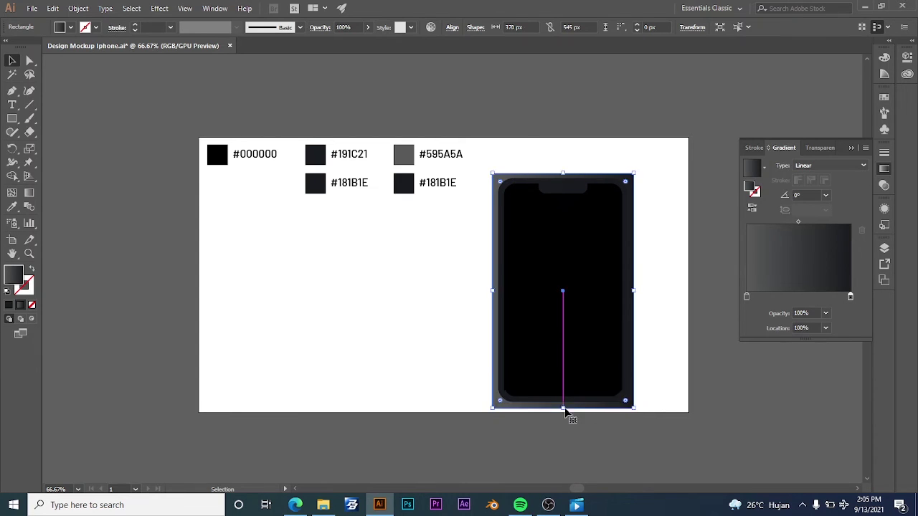
pyautogui.moveTo(502, 180); pyautogui.dragTo(515, 195)
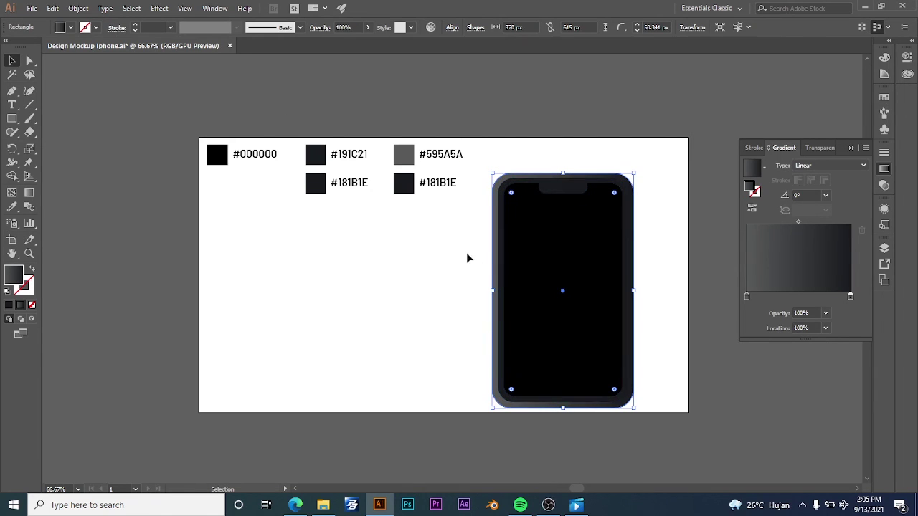
pyautogui.click(406, 120)
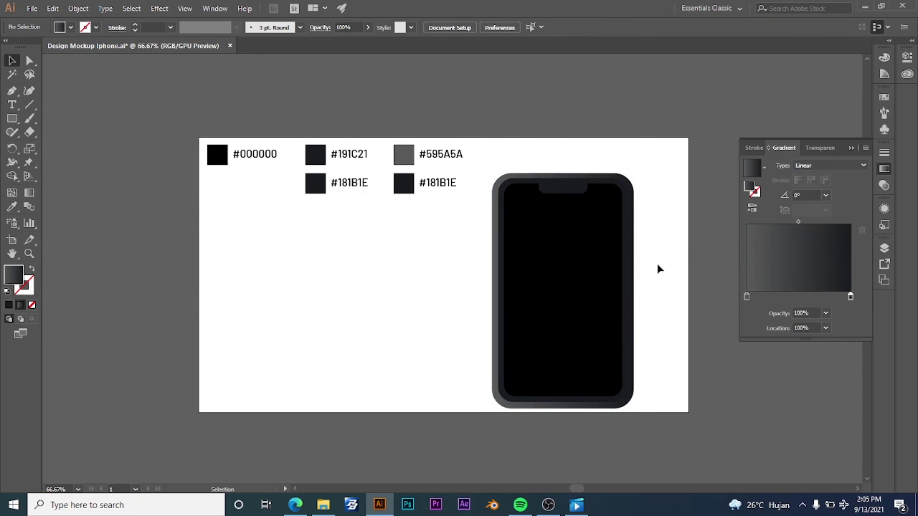
# Fine-tune the outer frame's size to about 366 x 613 px so it borders the phone body more tightly.
pyautogui.click(500, 409)
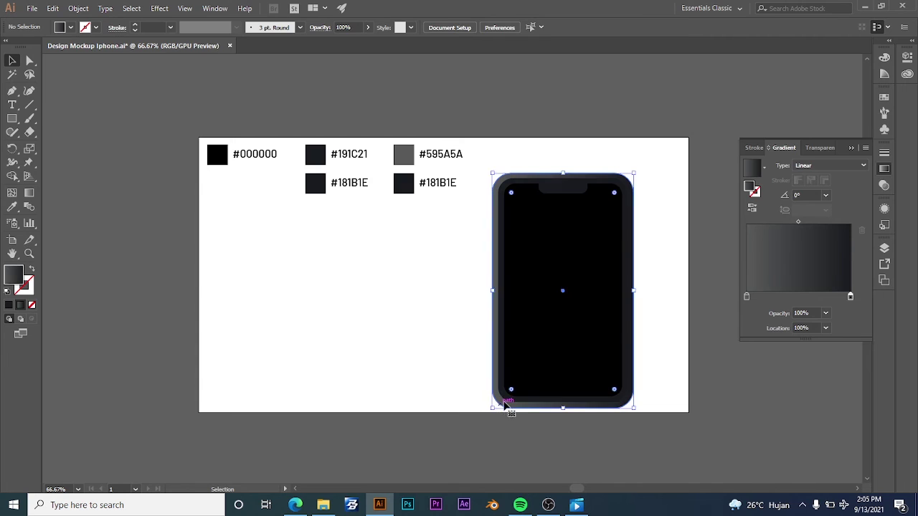
pyautogui.moveTo(490, 410); pyautogui.dragTo(494, 404)
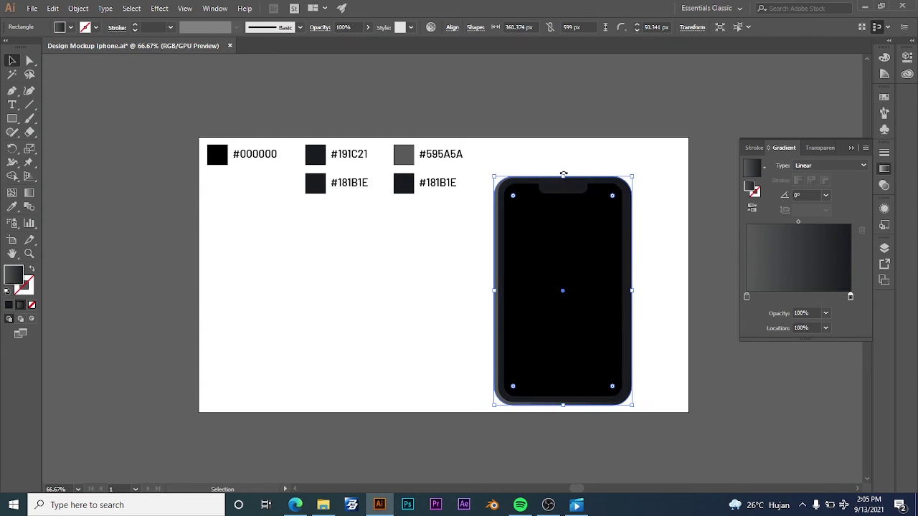
pyautogui.moveTo(564, 176); pyautogui.dragTo(564, 172)
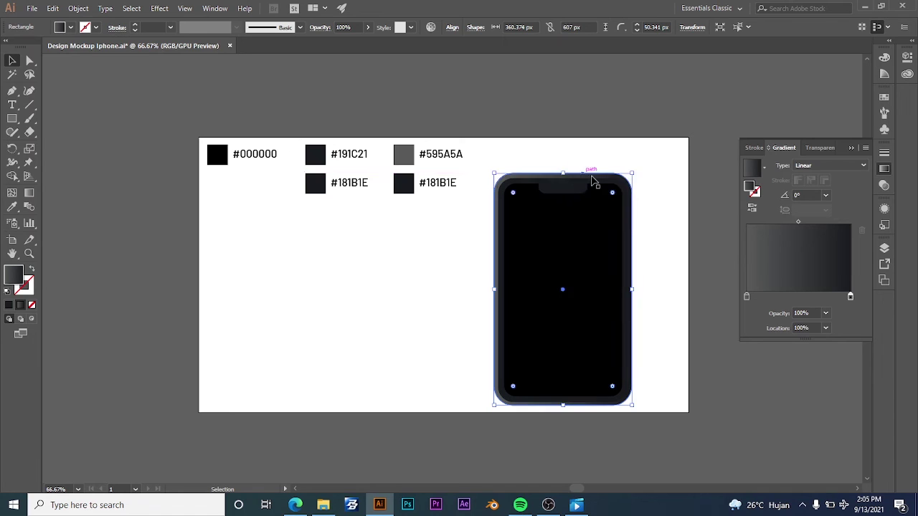
pyautogui.click(692, 216)
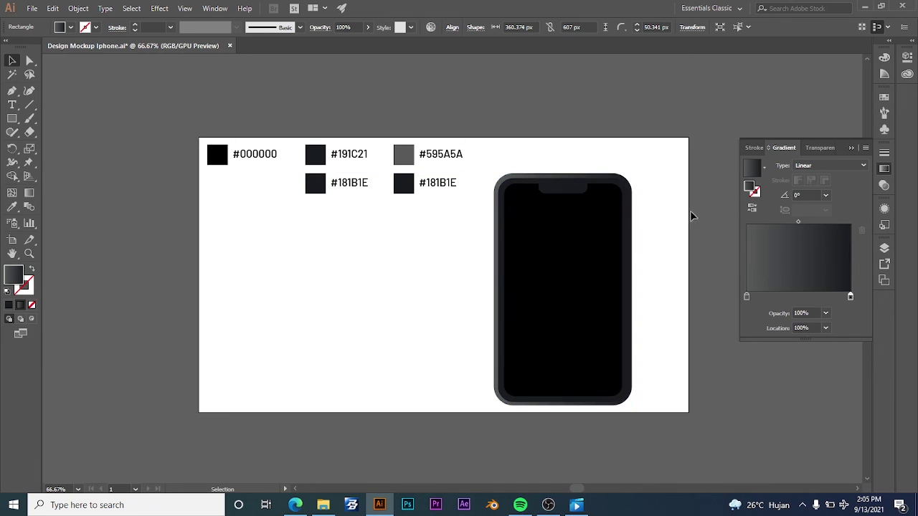
pyautogui.click(561, 406)
pyautogui.moveTo(564, 406); pyautogui.dragTo(564, 409)
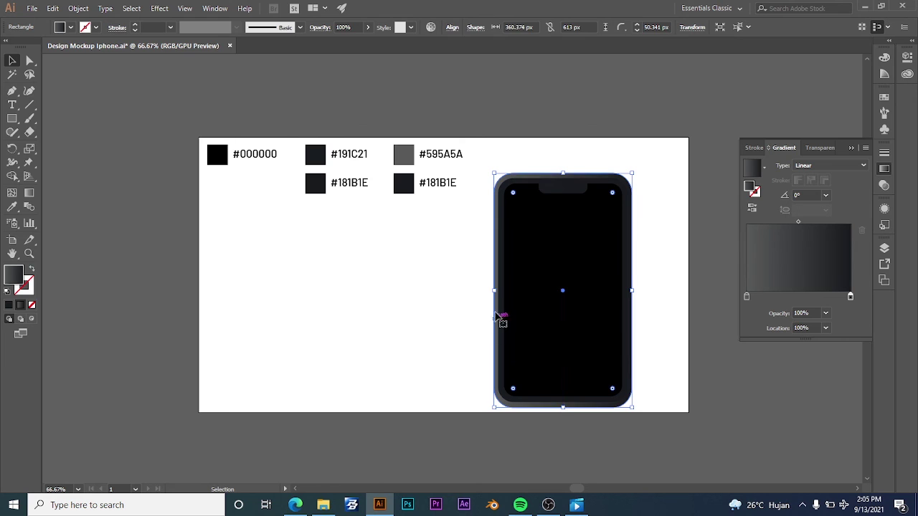
pyautogui.moveTo(494, 290); pyautogui.dragTo(491, 290)
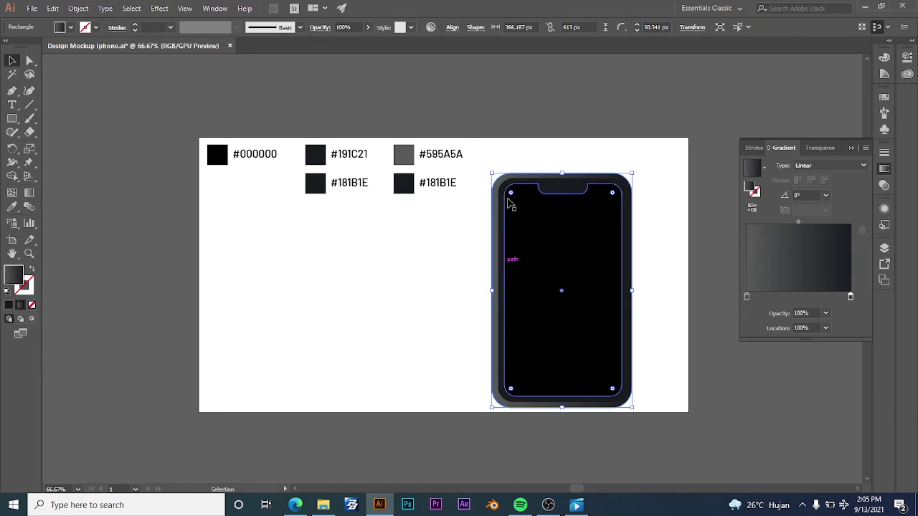
pyautogui.click(510, 162)
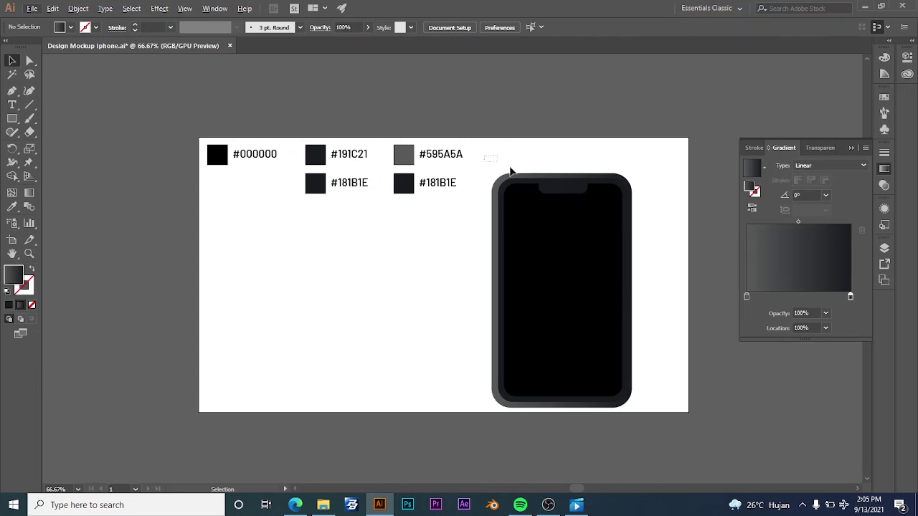
# Select all the phone shapes together and stretch them upward to make the phone taller.
pyautogui.moveTo(674, 419); pyautogui.dragTo(564, 165)
pyautogui.click(579, 137)
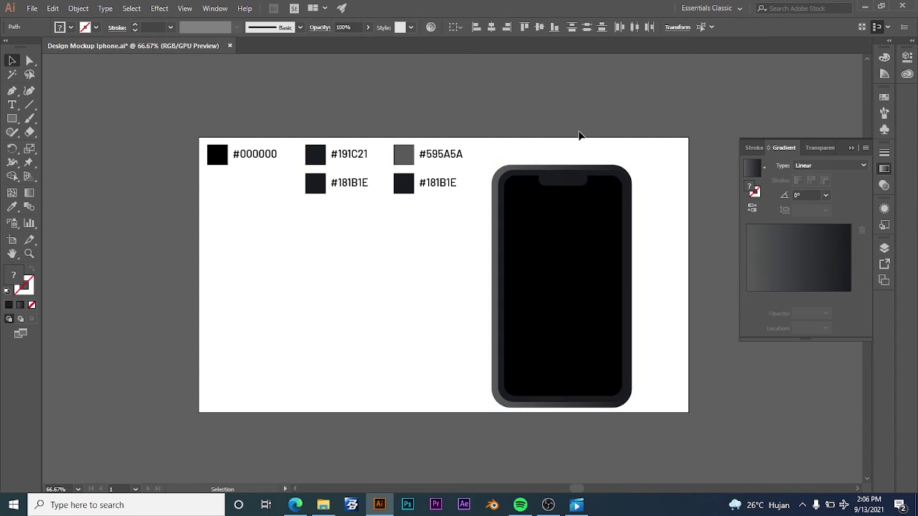
pyautogui.moveTo(491, 154); pyautogui.dragTo(562, 285)
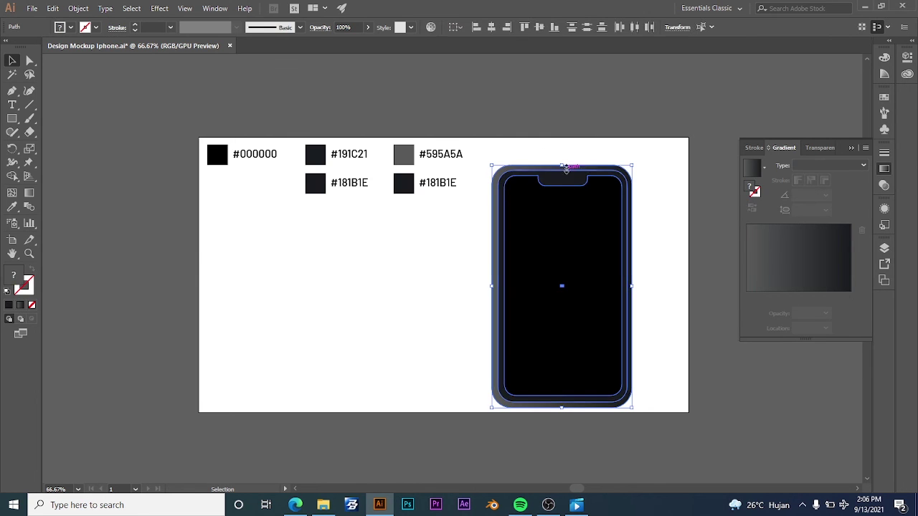
pyautogui.moveTo(563, 159); pyautogui.dragTo(565, 155)
pyautogui.click(566, 138)
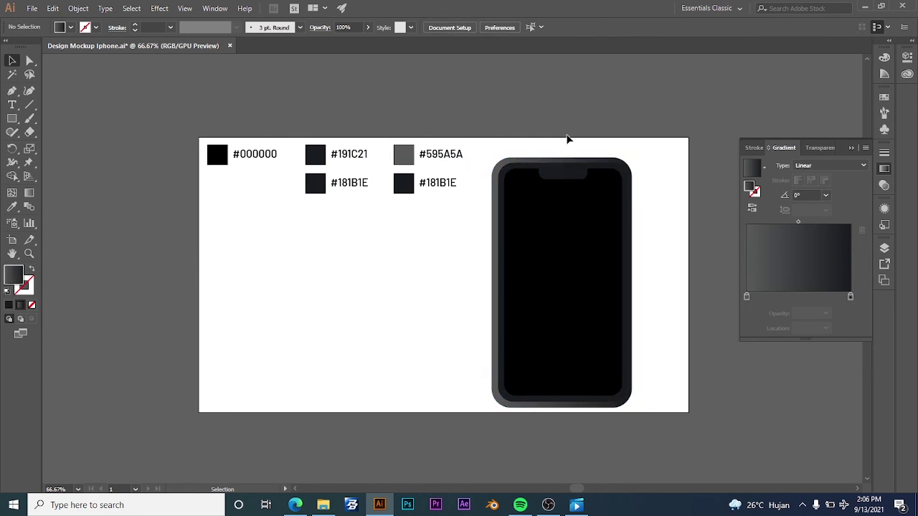